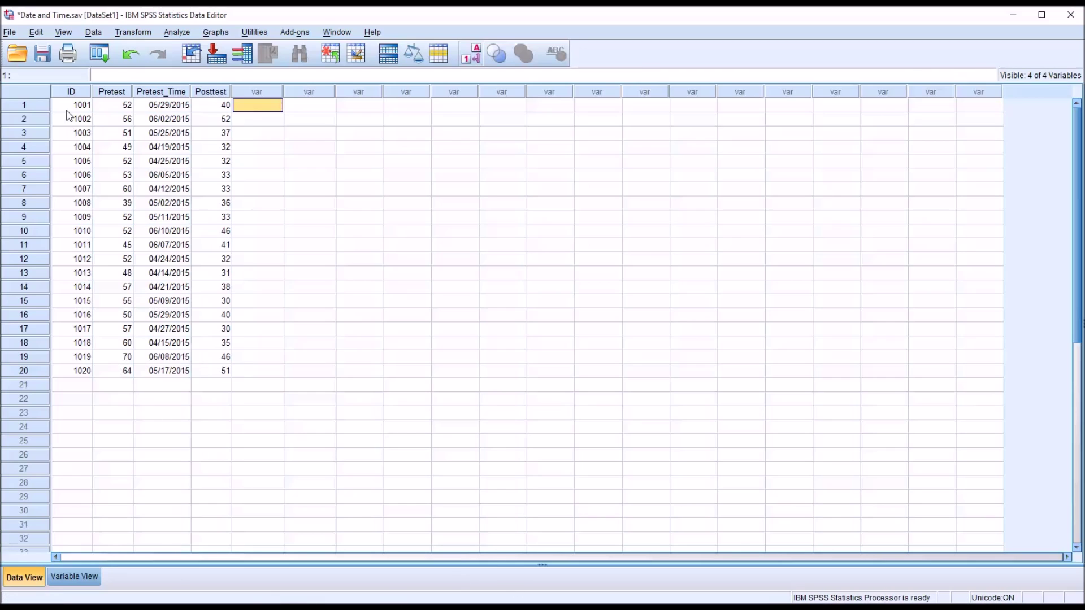
Step: Inspect the ID, Pretest, Pretest_Time and Posttest values in the data grid
{"action": "left_click_drag", "start_coordinate": [69, 108], "coordinate": [70, 372]}
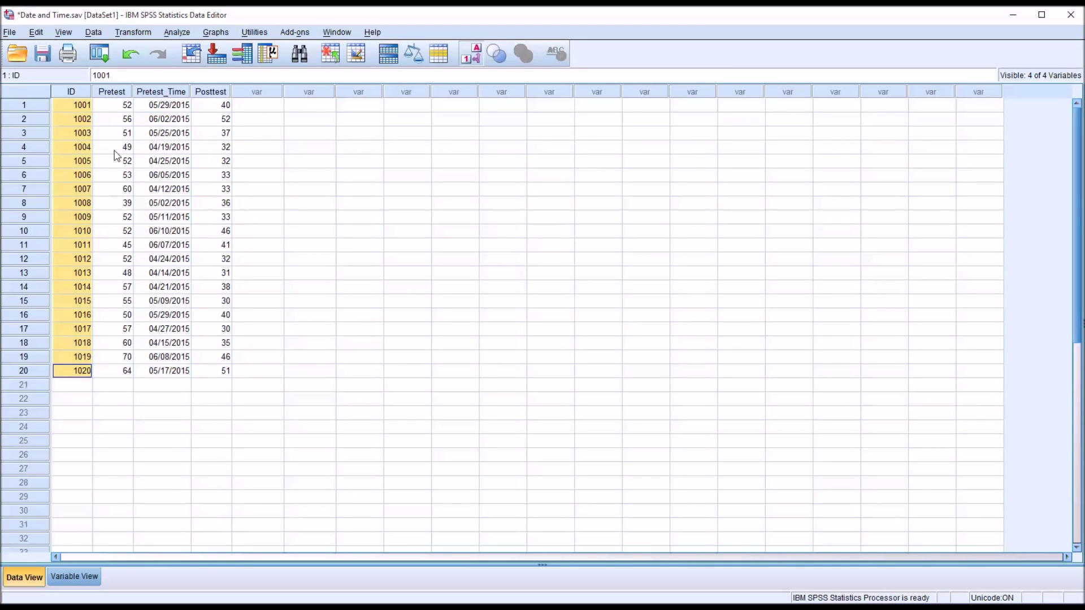
{"action": "left_click_drag", "start_coordinate": [114, 110], "coordinate": [112, 373]}
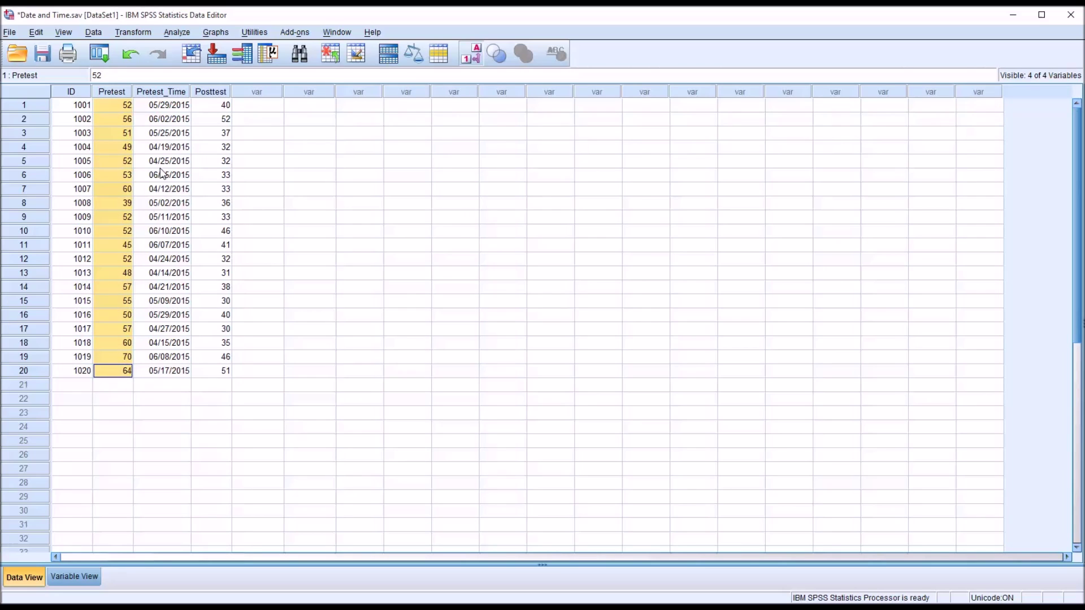
{"action": "left_click", "coordinate": [152, 93]}
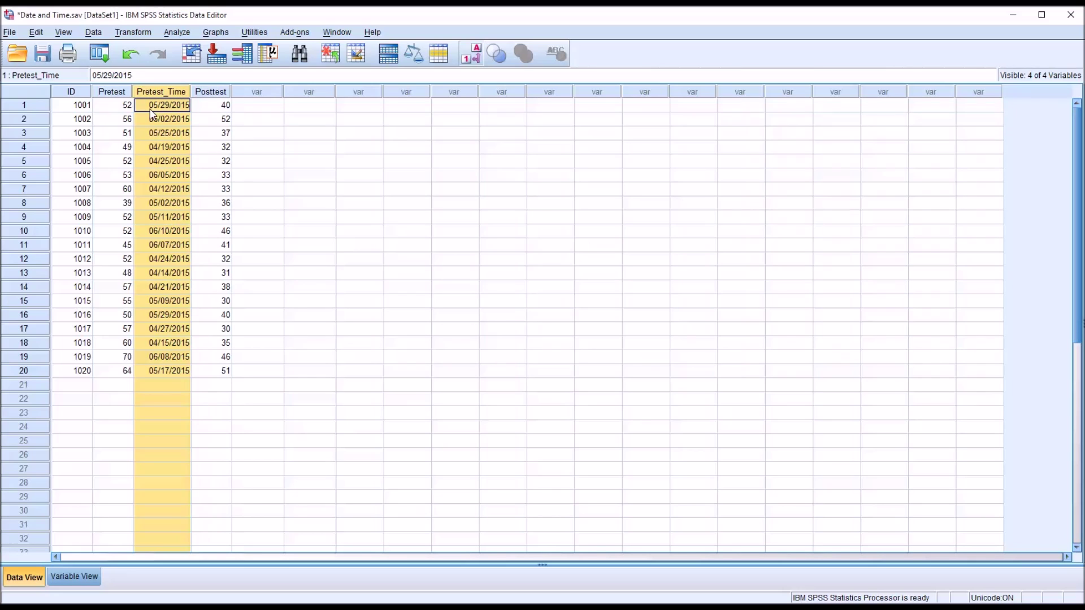
{"action": "left_click", "coordinate": [115, 107]}
{"action": "left_click", "coordinate": [147, 107]}
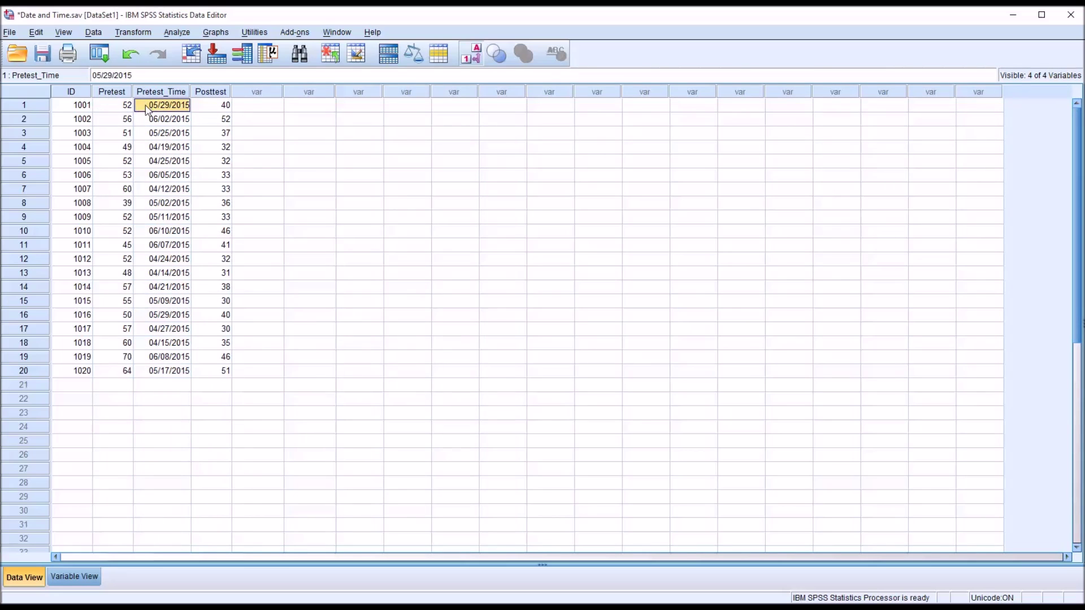
{"action": "left_click", "coordinate": [136, 120]}
{"action": "left_click", "coordinate": [140, 134]}
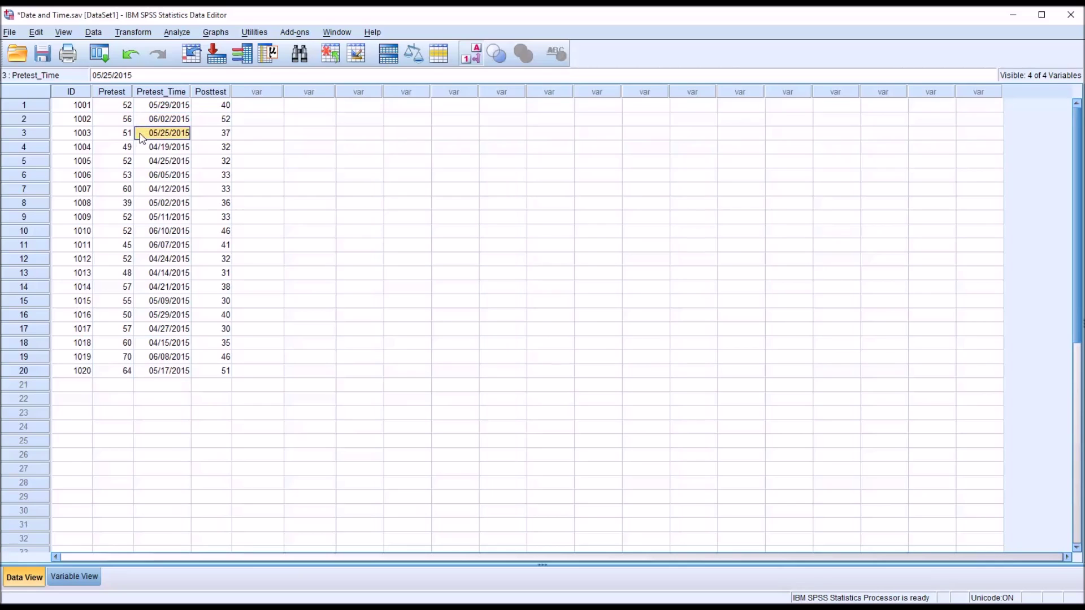
{"action": "left_click", "coordinate": [141, 149]}
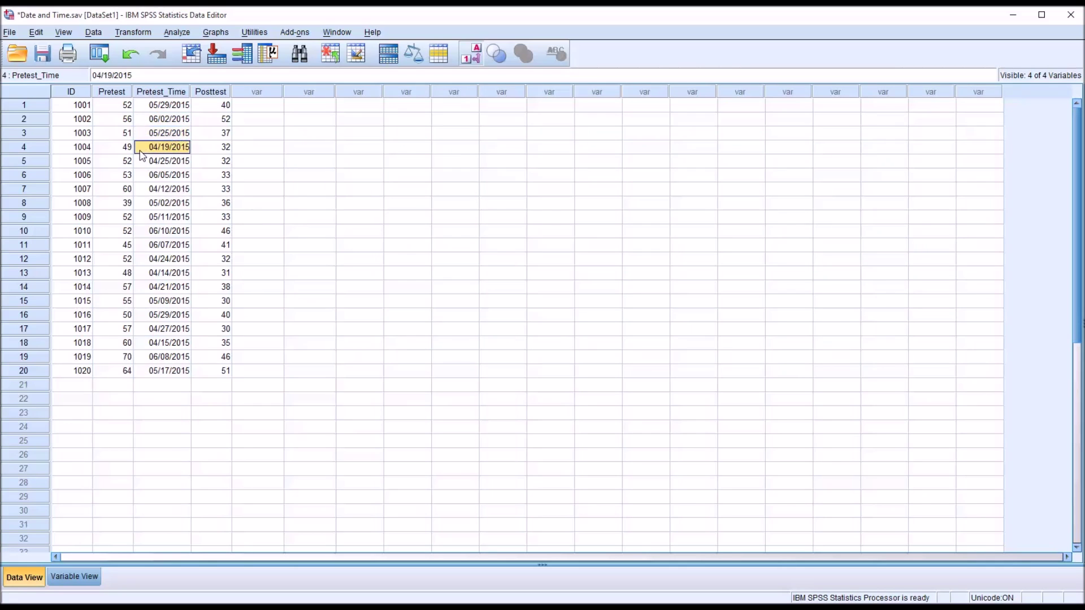
{"action": "left_click", "coordinate": [149, 106]}
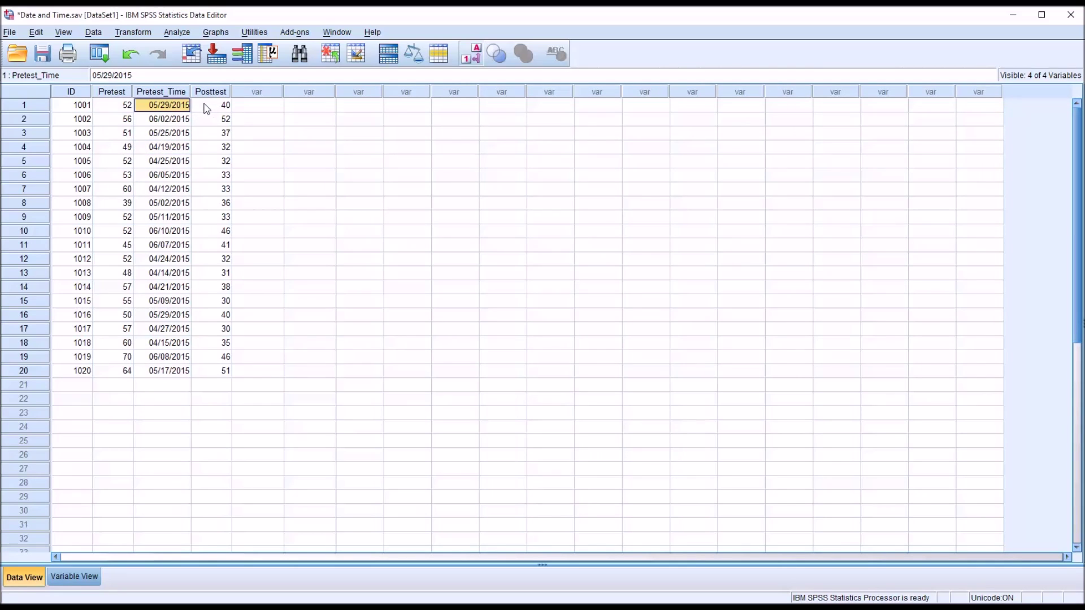
{"action": "left_click_drag", "start_coordinate": [209, 111], "coordinate": [216, 371]}
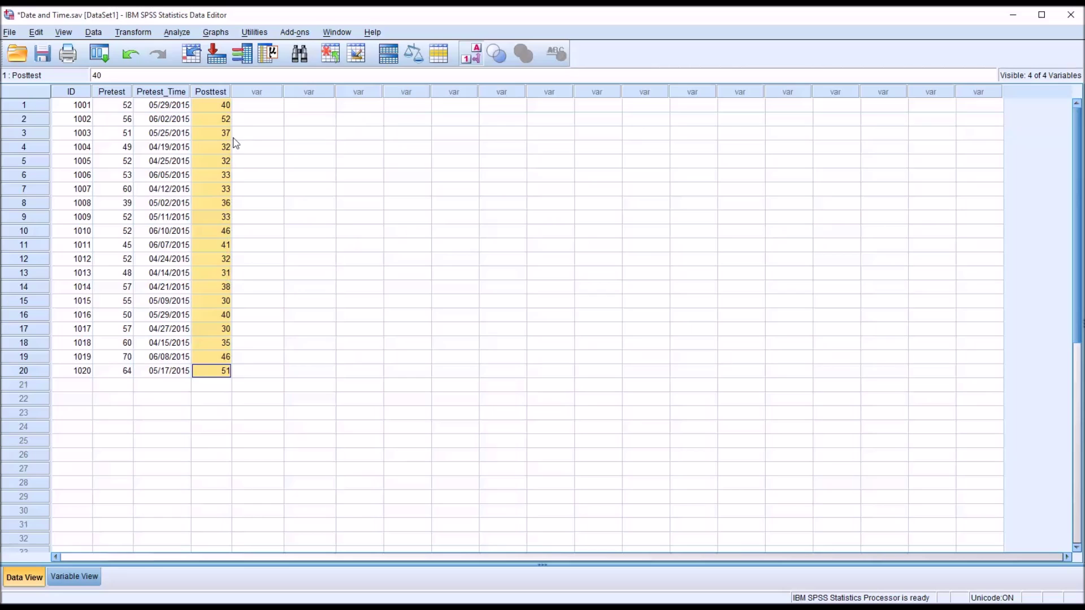
{"action": "left_click", "coordinate": [241, 108]}
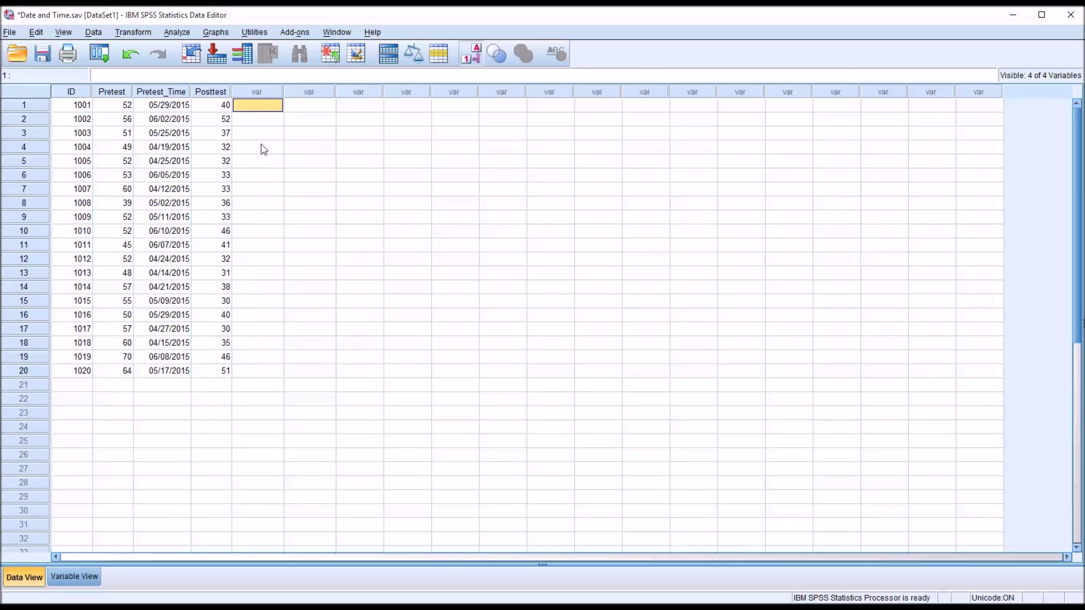
{"action": "left_click", "coordinate": [162, 107]}
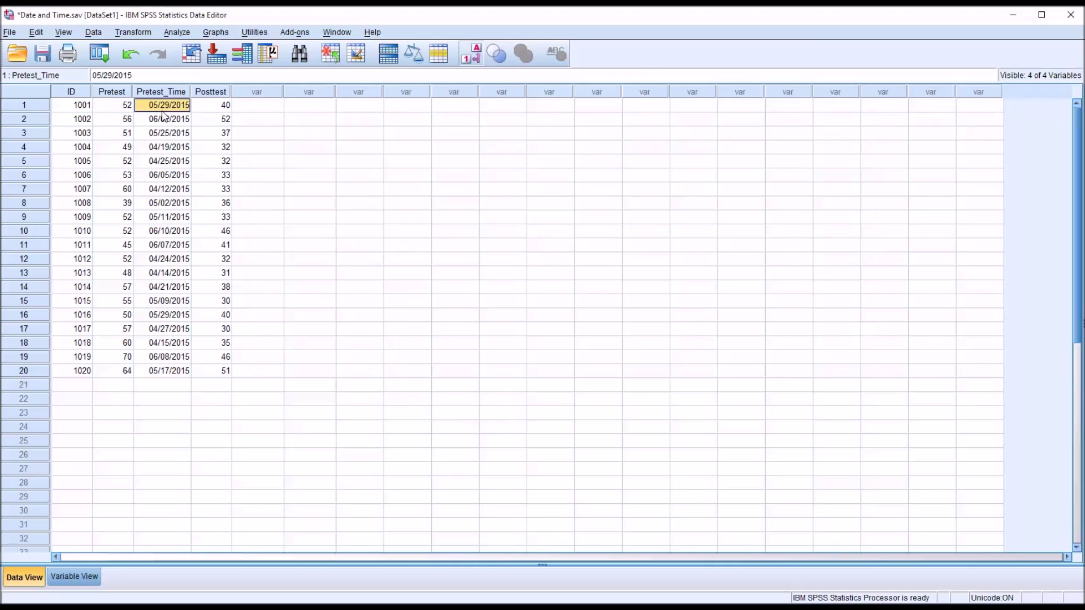
{"action": "left_click", "coordinate": [247, 111]}
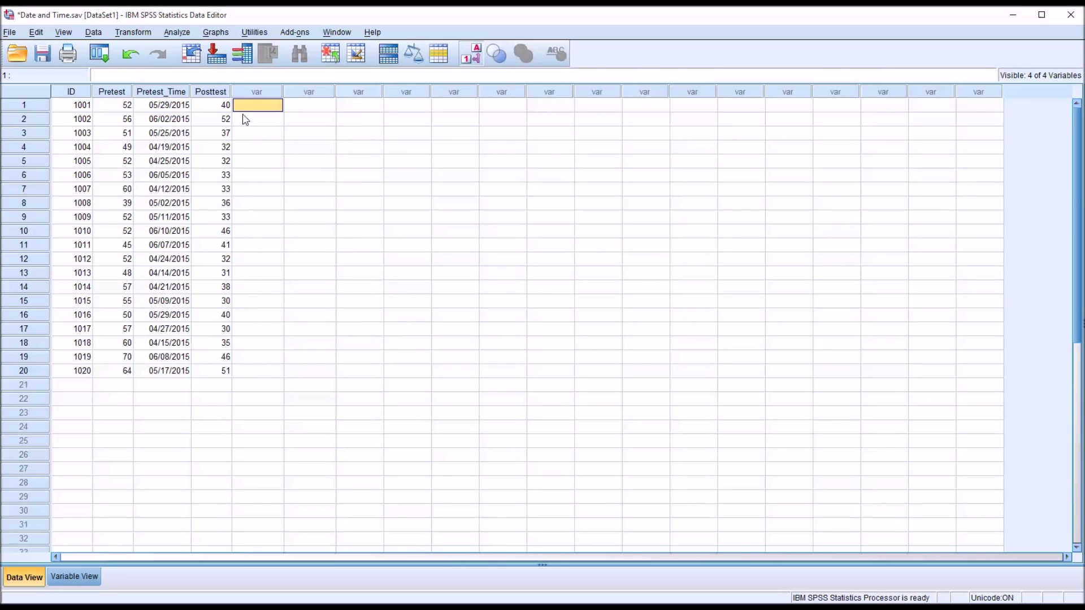
Step: Compute a new Posttest_Time variable as $TIME, the current date and time
{"action": "left_click", "coordinate": [131, 34]}
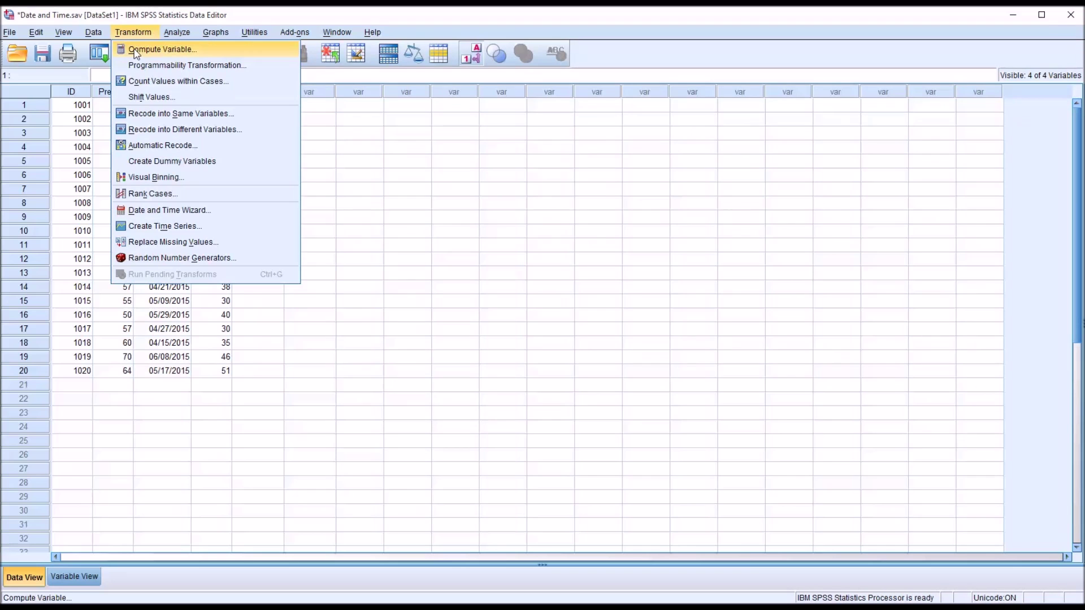
{"action": "left_click", "coordinate": [137, 51]}
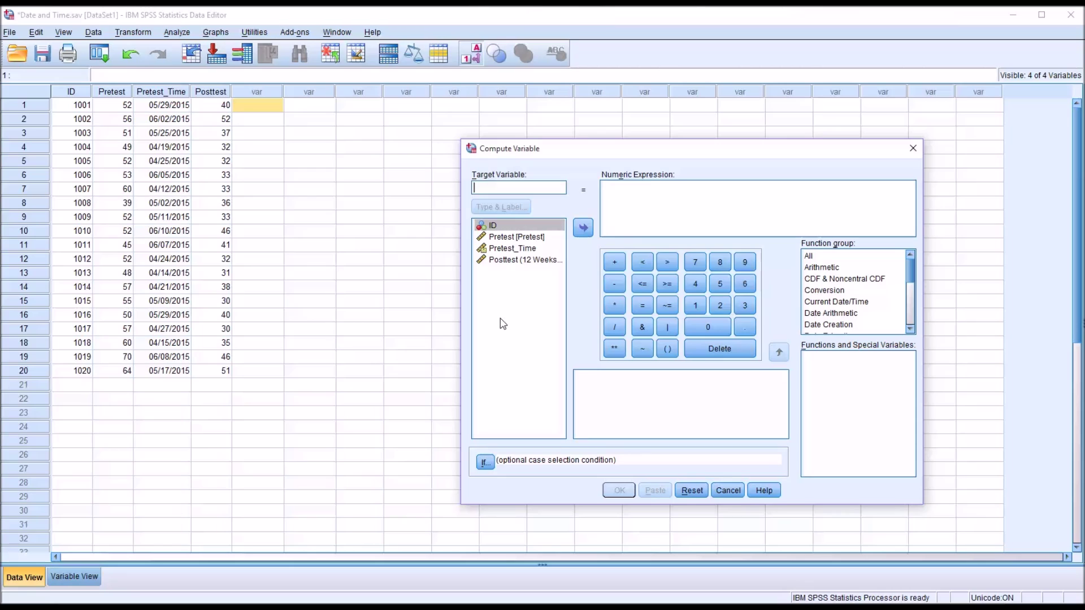
{"action": "type", "text": "Posttest_Time"}
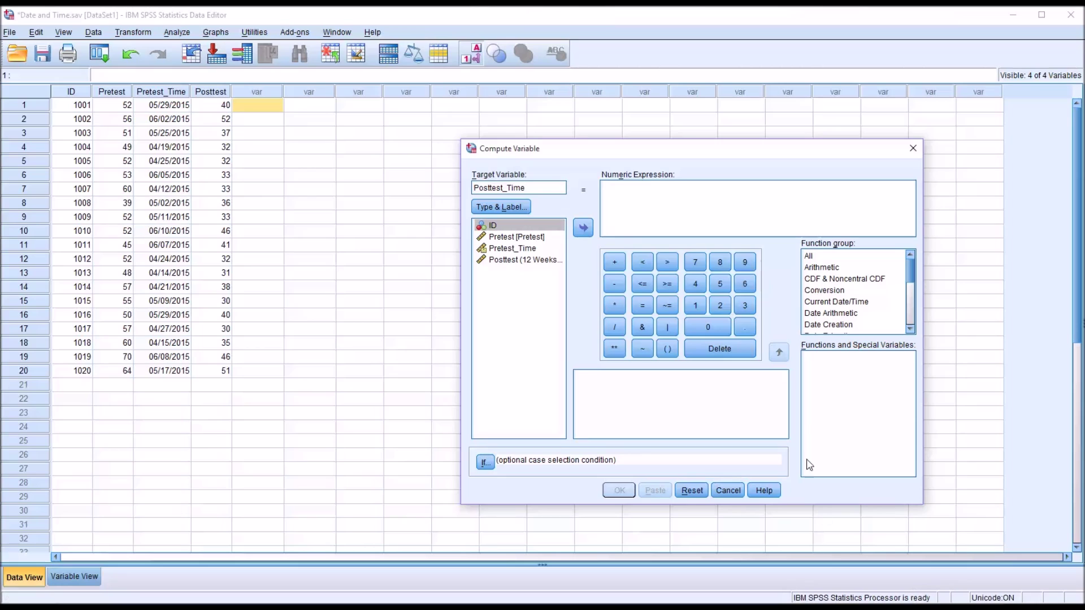
{"action": "left_click", "coordinate": [826, 303]}
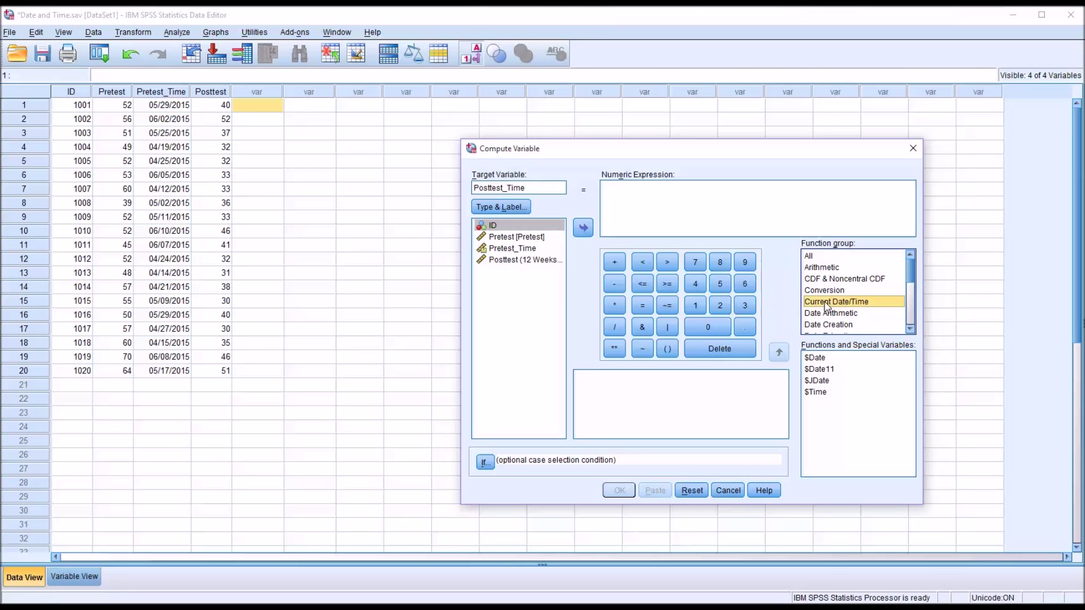
{"action": "left_click", "coordinate": [816, 393]}
{"action": "left_click", "coordinate": [817, 393]}
{"action": "double_click", "coordinate": [817, 393]}
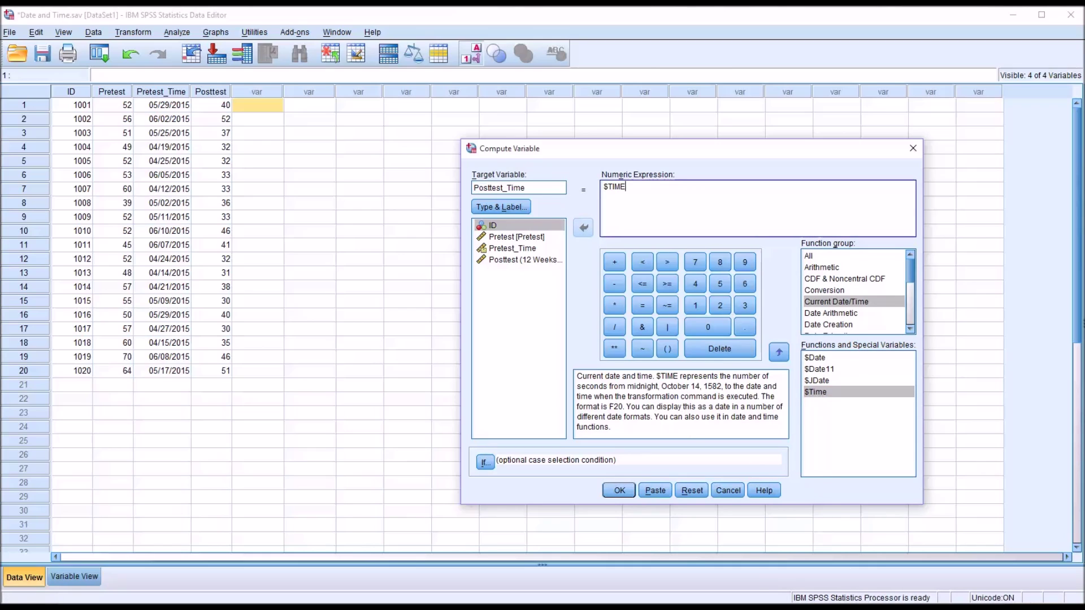
{"action": "left_click", "coordinate": [619, 490]}
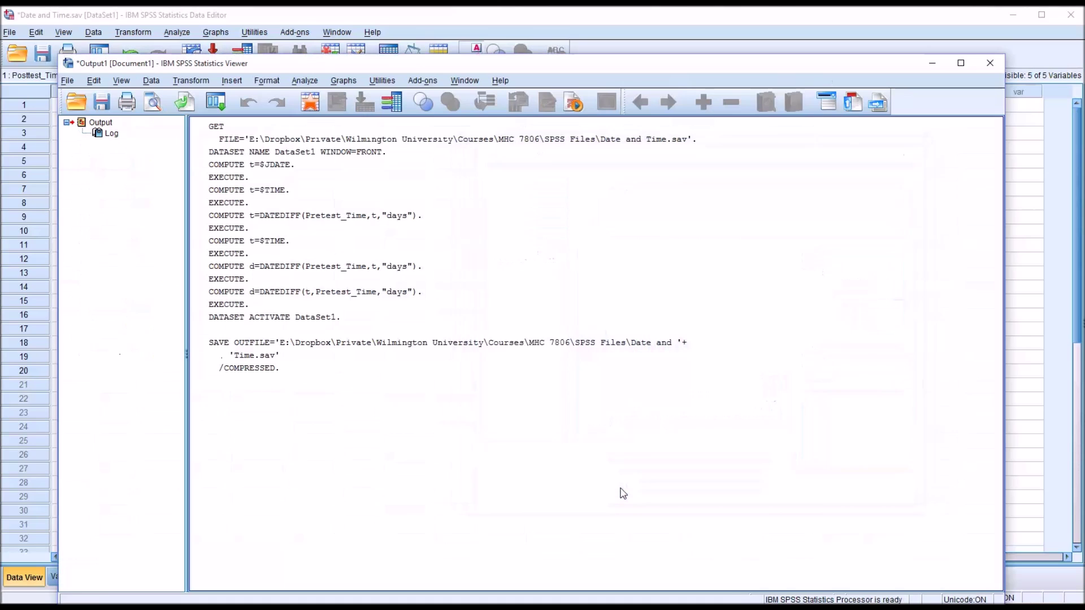
Step: Return to the Data Editor and highlight the new Posttest_Time values
{"action": "left_click", "coordinate": [478, 24]}
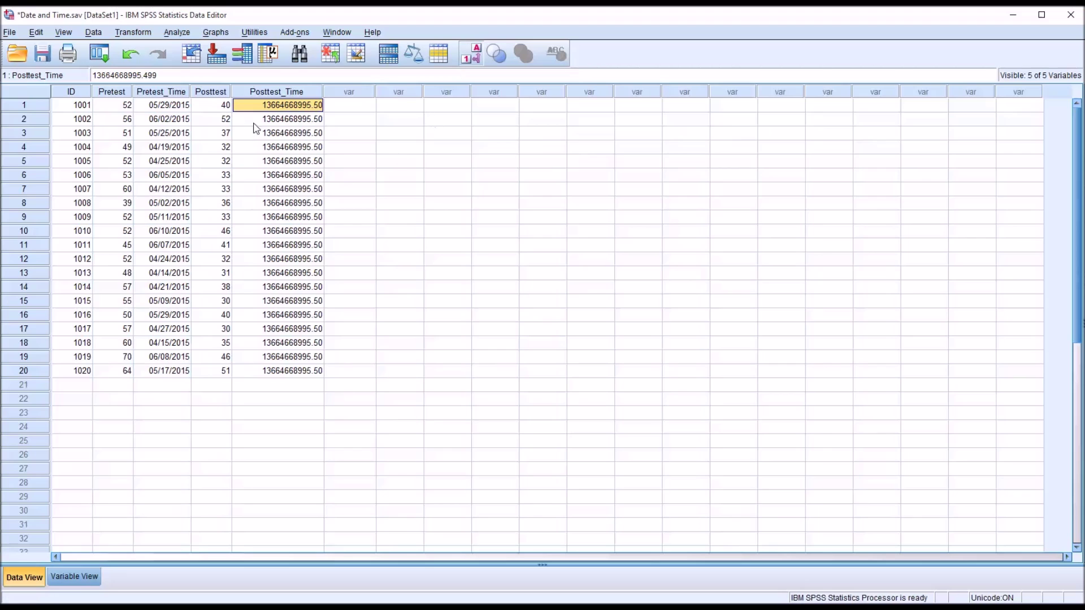
{"action": "mouse_move", "coordinate": [263, 109]}
{"action": "left_mouse_down"}
{"action": "mouse_move", "coordinate": [262, 373]}
{"action": "mouse_move", "coordinate": [269, 112]}
{"action": "left_mouse_up"}
Step: In Variable View, widen the Name column and set Posttest_Time to Date type, mm/dd/yyyy
{"action": "left_click", "coordinate": [85, 579]}
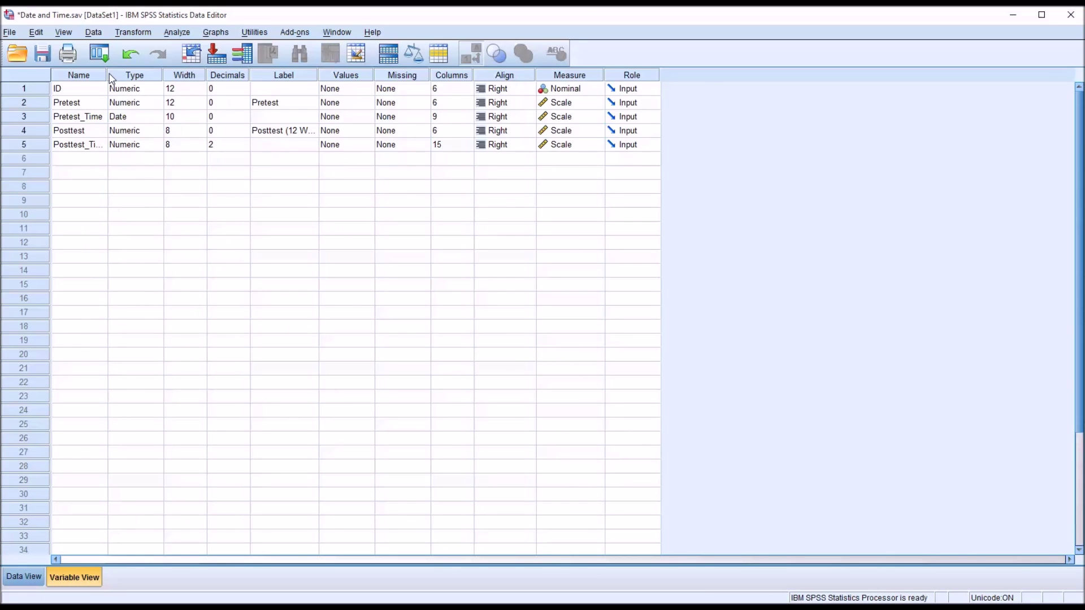
{"action": "left_click_drag", "start_coordinate": [107, 74], "coordinate": [136, 74]}
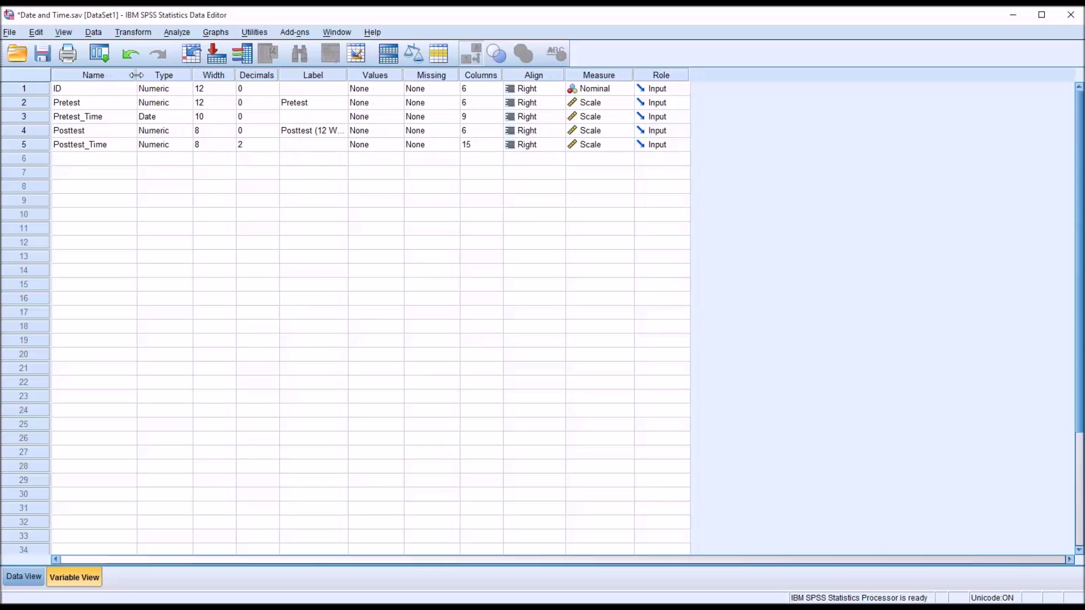
{"action": "left_click", "coordinate": [181, 144]}
{"action": "left_click", "coordinate": [187, 145]}
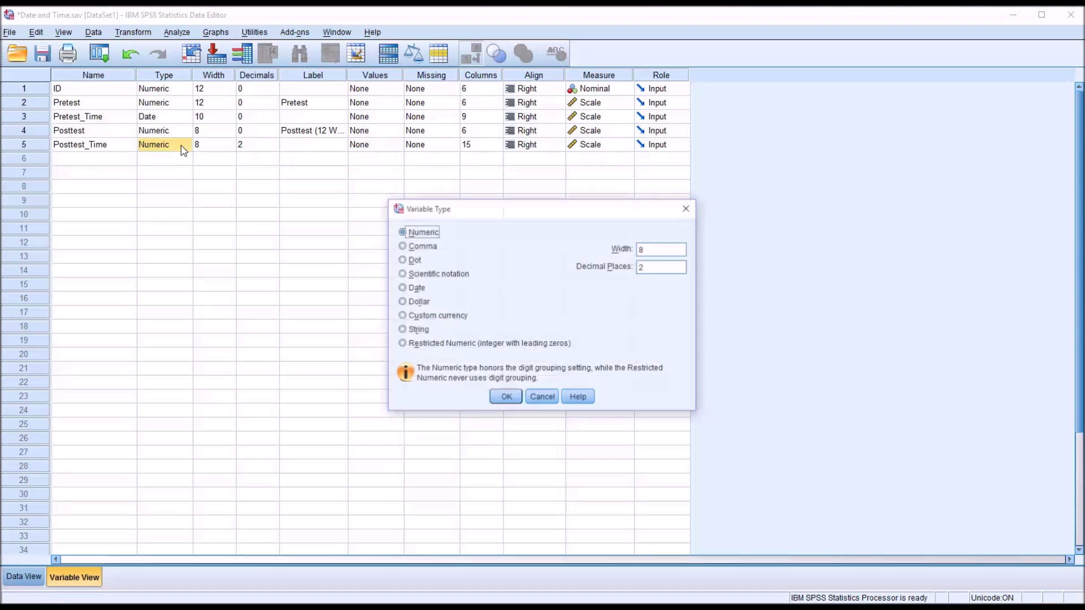
{"action": "left_click", "coordinate": [412, 289]}
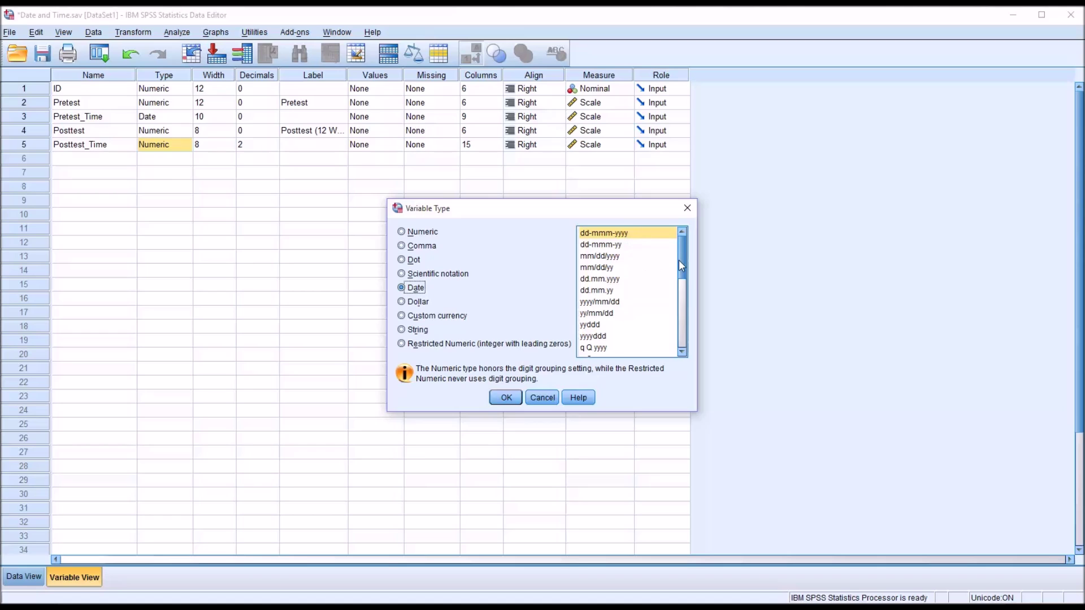
{"action": "mouse_move", "coordinate": [679, 261]}
{"action": "left_mouse_down"}
{"action": "mouse_move", "coordinate": [678, 337]}
{"action": "mouse_move", "coordinate": [682, 257]}
{"action": "left_mouse_up"}
{"action": "left_click", "coordinate": [597, 257]}
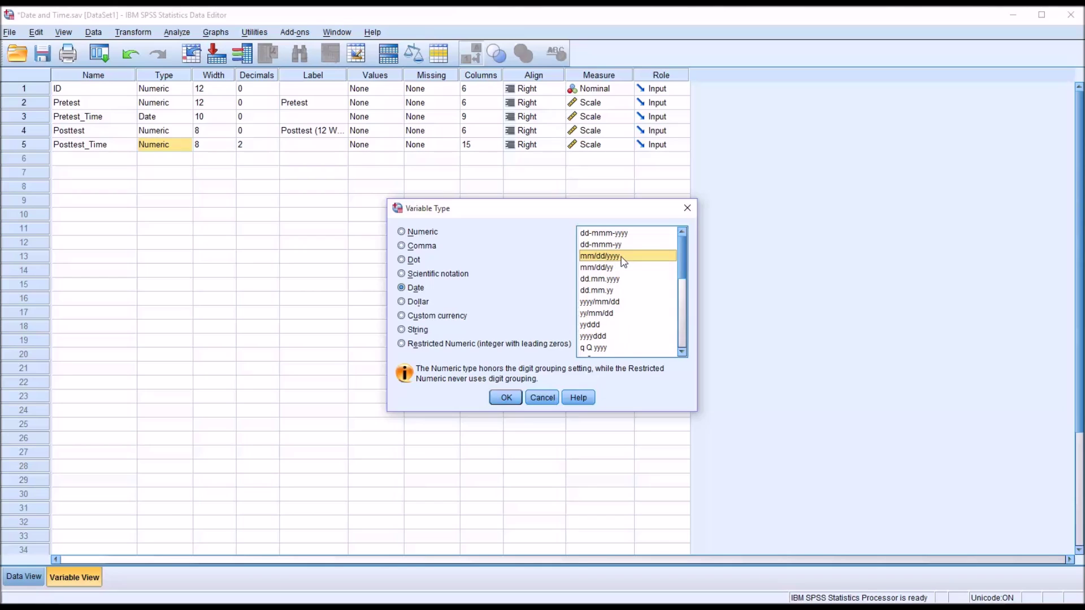
{"action": "left_click", "coordinate": [506, 398]}
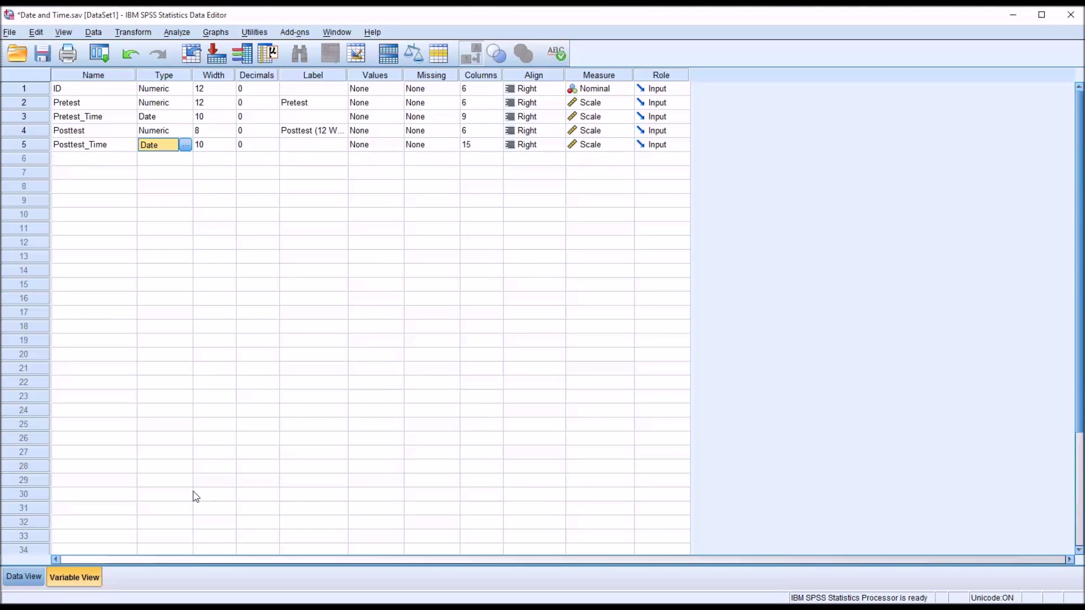
Step: Check in Data View that the Posttest_Time cells now read 10/19/2015
{"action": "left_click", "coordinate": [29, 575]}
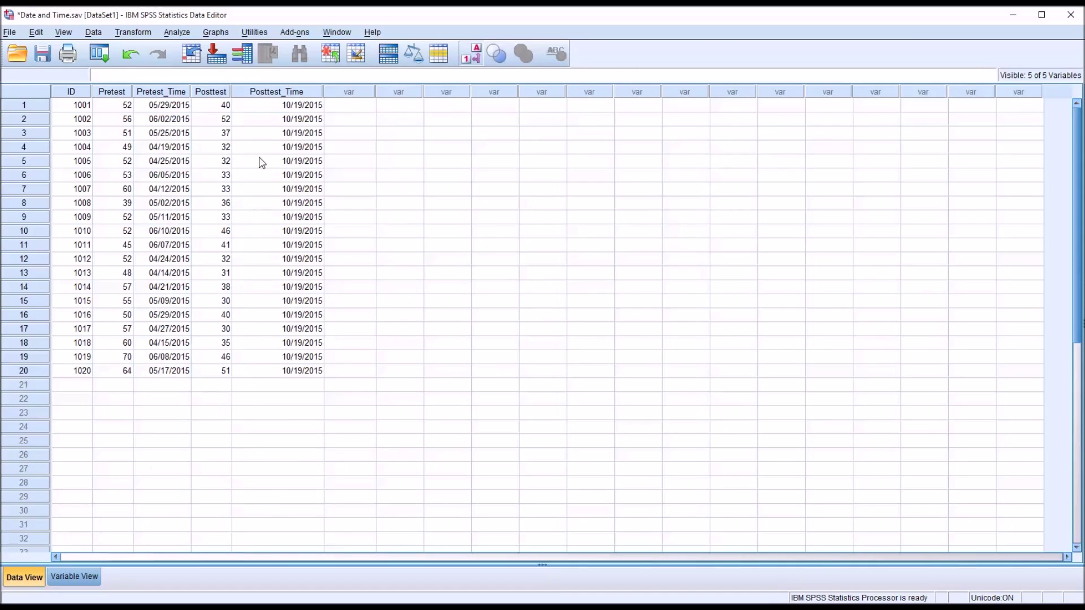
{"action": "left_click", "coordinate": [264, 109]}
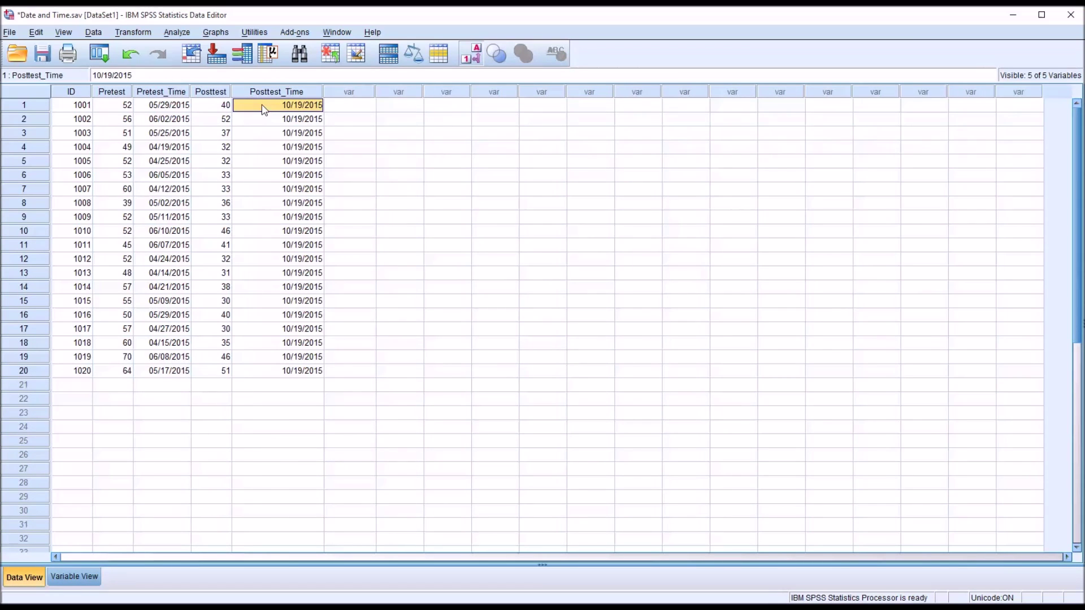
{"action": "left_click", "coordinate": [264, 122]}
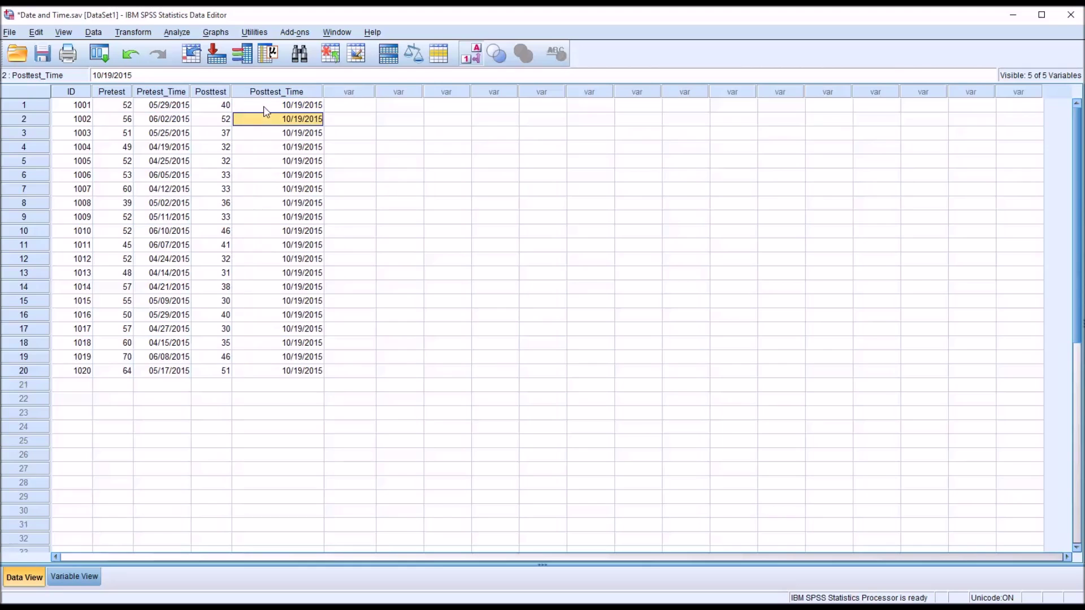
{"action": "left_click", "coordinate": [264, 108]}
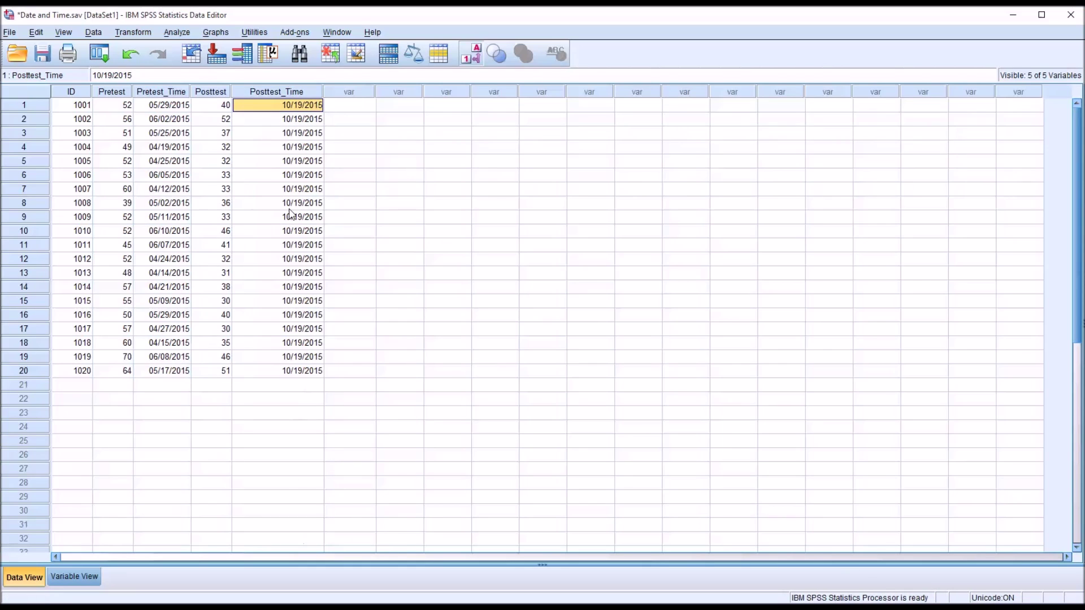
{"action": "left_click", "coordinate": [74, 577]}
Step: Change Posttest_Time to the dd-mmm-yyyy hh:mm:ss date-time format
{"action": "left_click", "coordinate": [182, 146]}
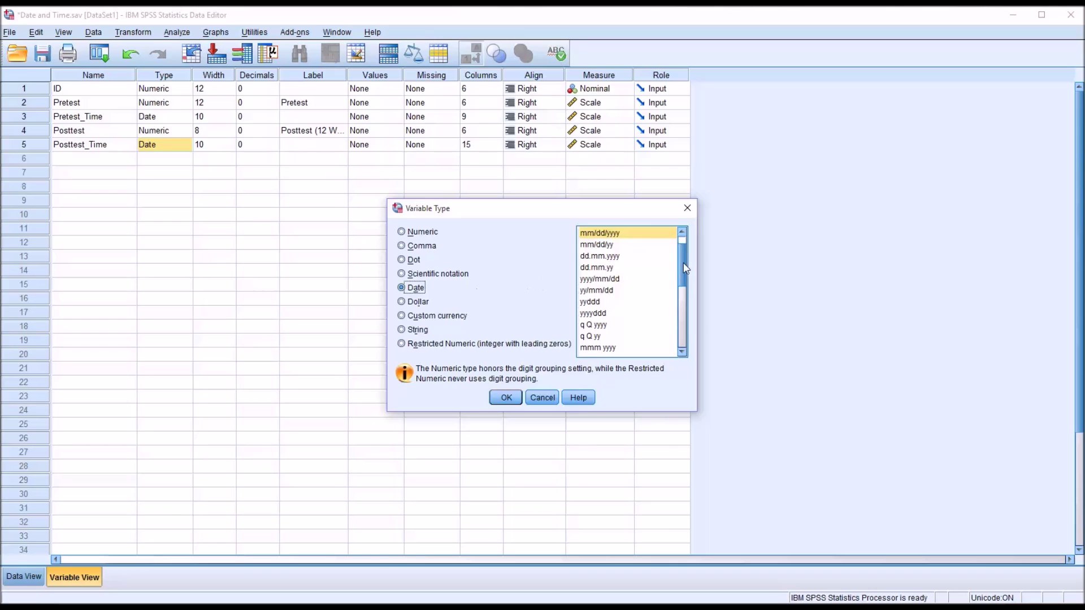
{"action": "left_click_drag", "start_coordinate": [683, 270], "coordinate": [681, 303]}
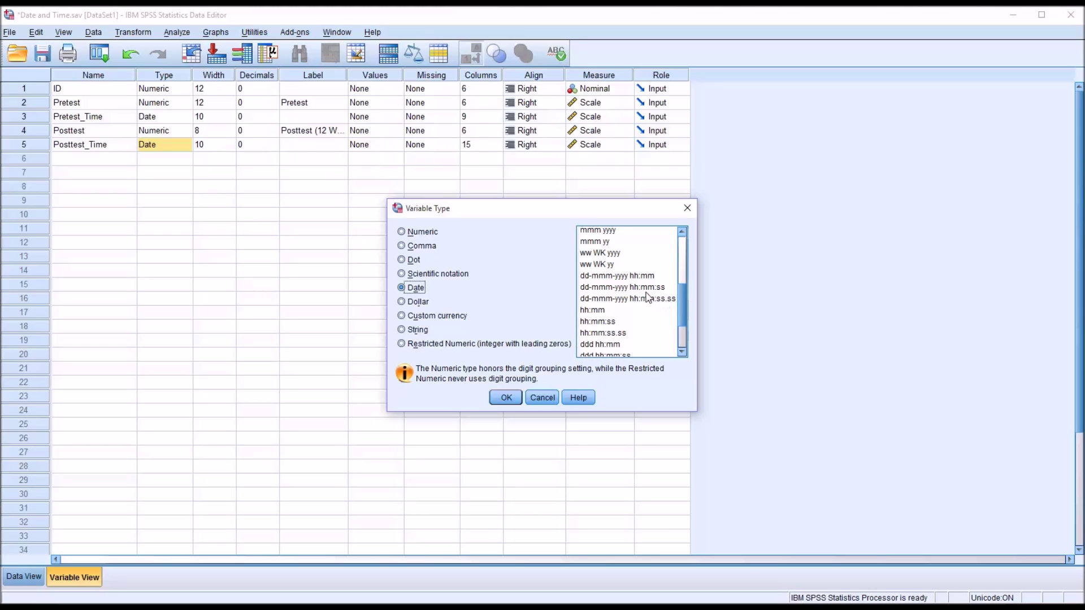
{"action": "left_click", "coordinate": [629, 288]}
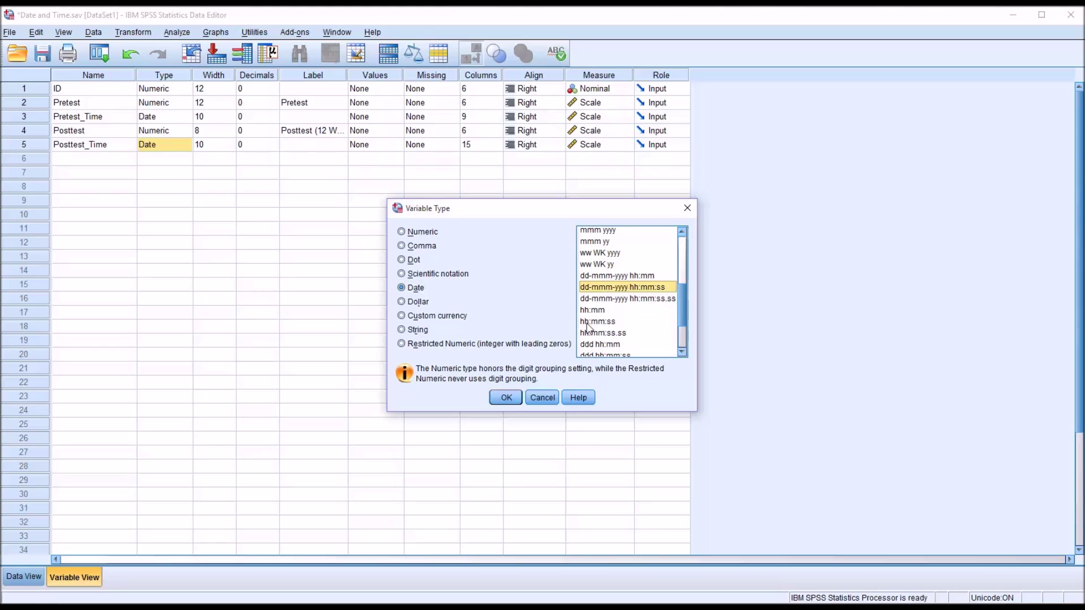
{"action": "left_click", "coordinate": [506, 397]}
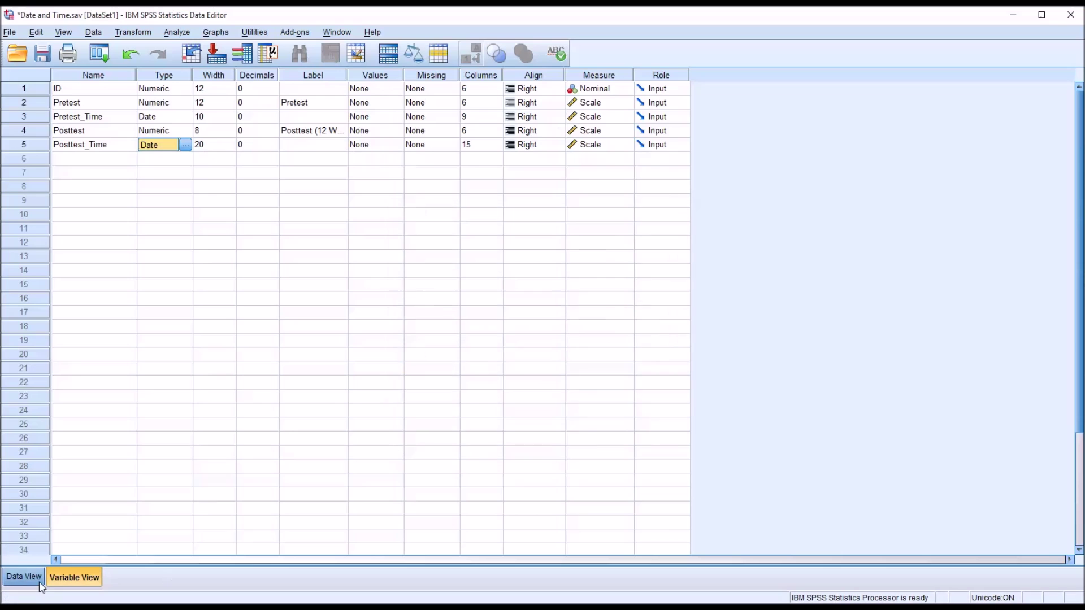
Step: Widen the Posttest_Time column in Data View so the full date-times fit
{"action": "left_click", "coordinate": [24, 576]}
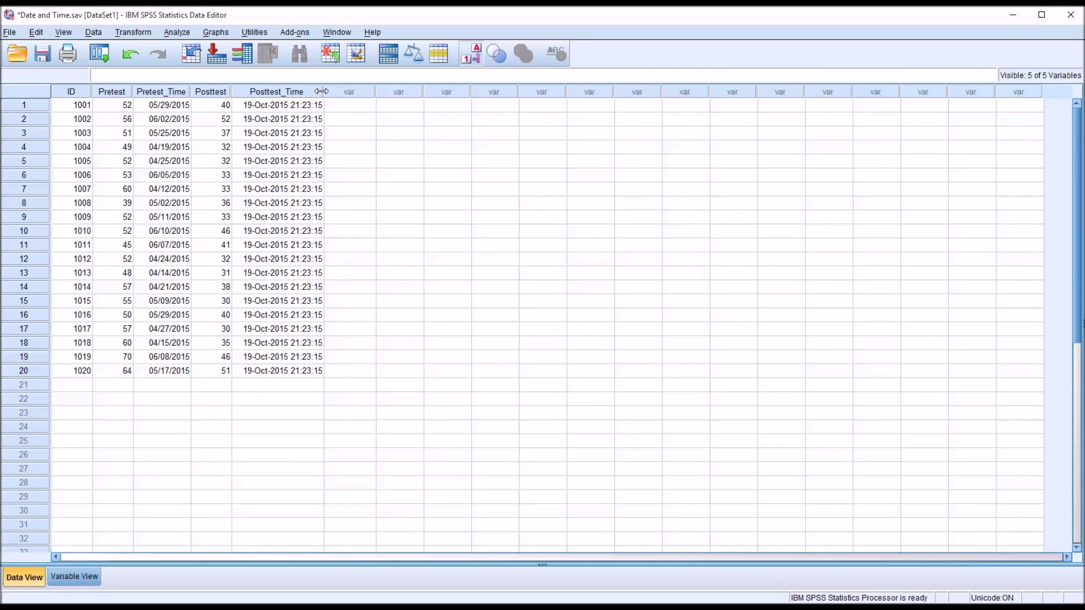
{"action": "left_click_drag", "start_coordinate": [323, 92], "coordinate": [341, 92]}
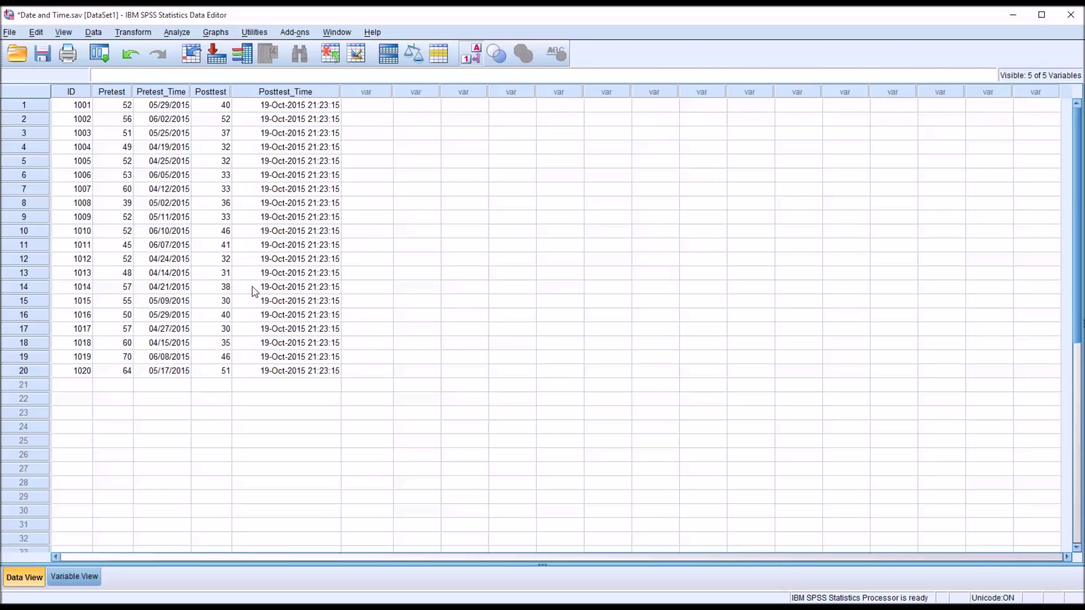
{"action": "left_click", "coordinate": [80, 577]}
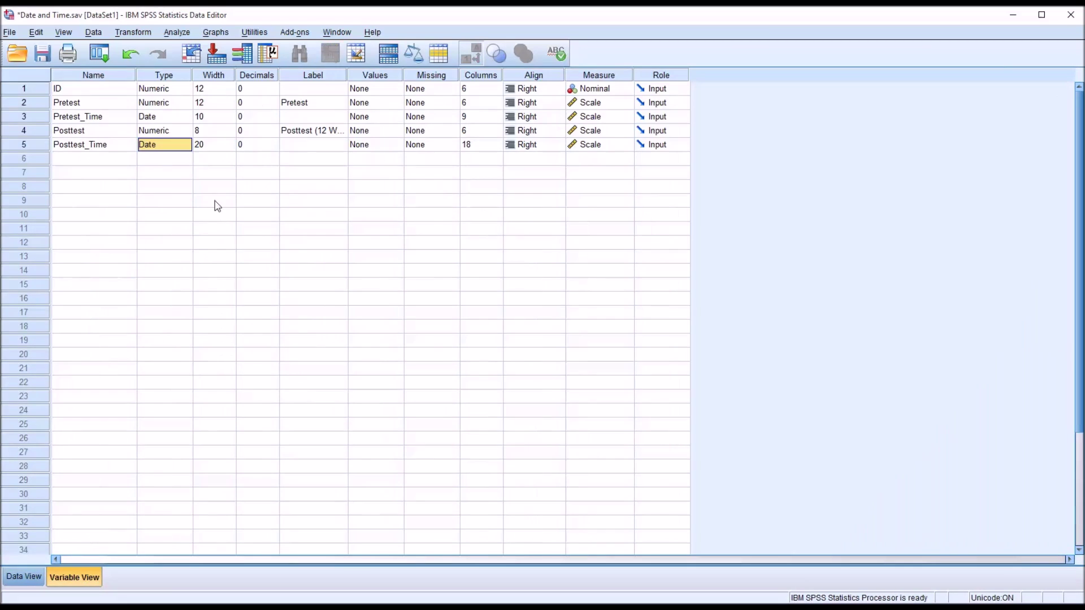
Step: Switch Posttest_Time back to mm/dd/yyyy so the grid shows 10/19/2015
{"action": "left_click", "coordinate": [184, 146]}
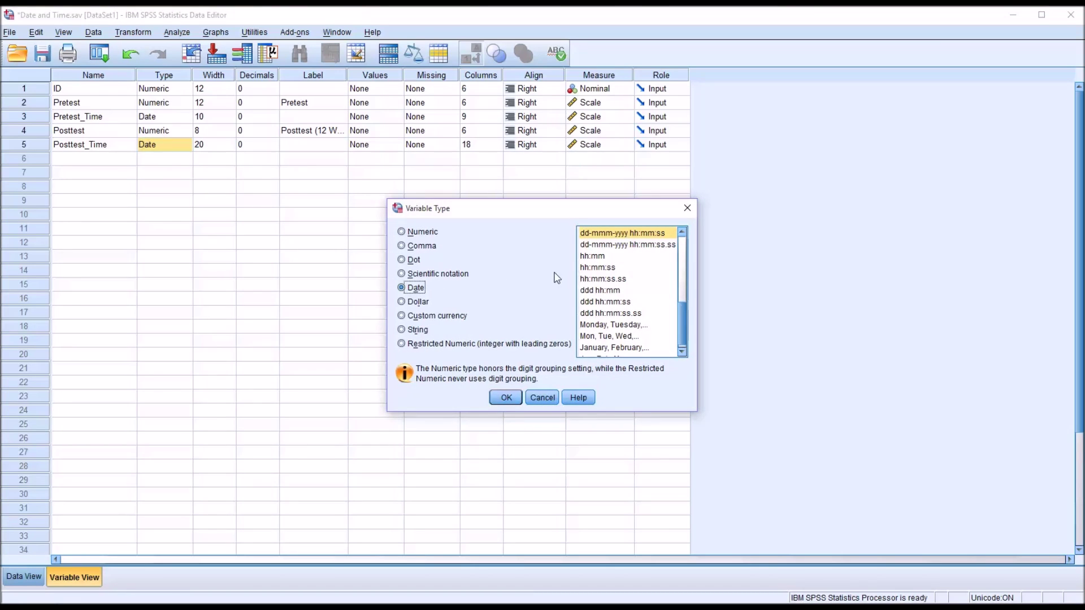
{"action": "left_click_drag", "start_coordinate": [680, 304], "coordinate": [678, 252]}
{"action": "left_click", "coordinate": [625, 241]}
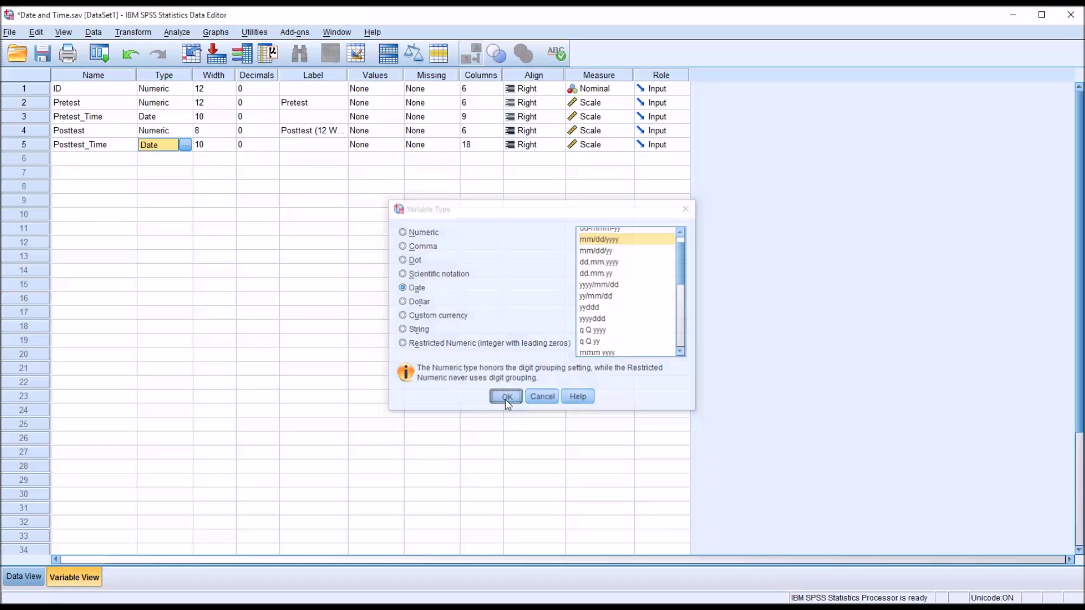
{"action": "left_click", "coordinate": [506, 398]}
{"action": "left_click", "coordinate": [18, 578]}
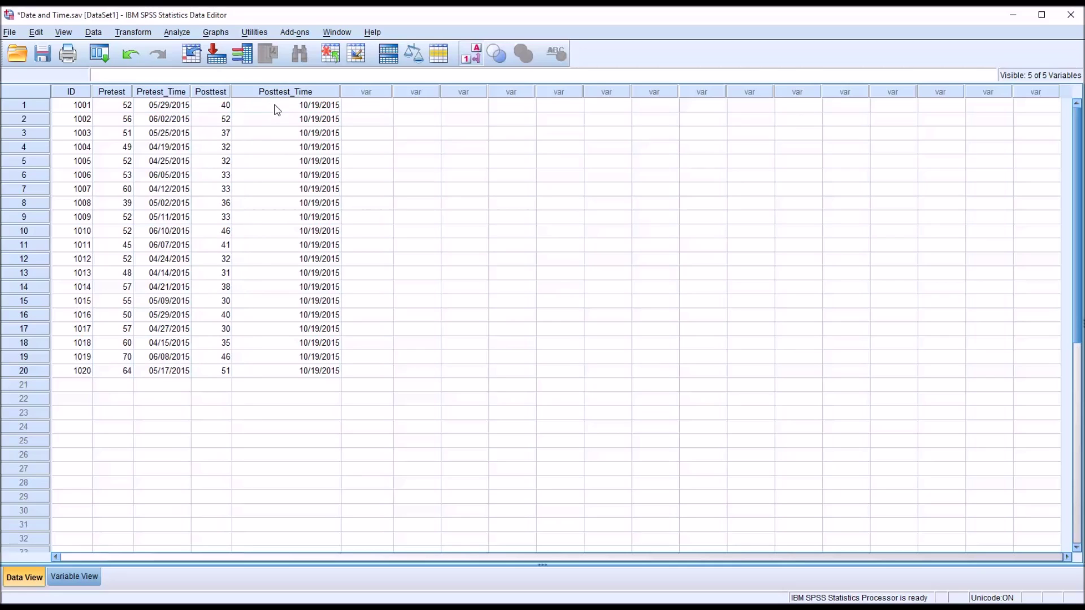
Step: Reopen Compute Variable, rename the target to Days and delete the $TIME expression
{"action": "left_click", "coordinate": [138, 34]}
{"action": "left_click", "coordinate": [141, 52]}
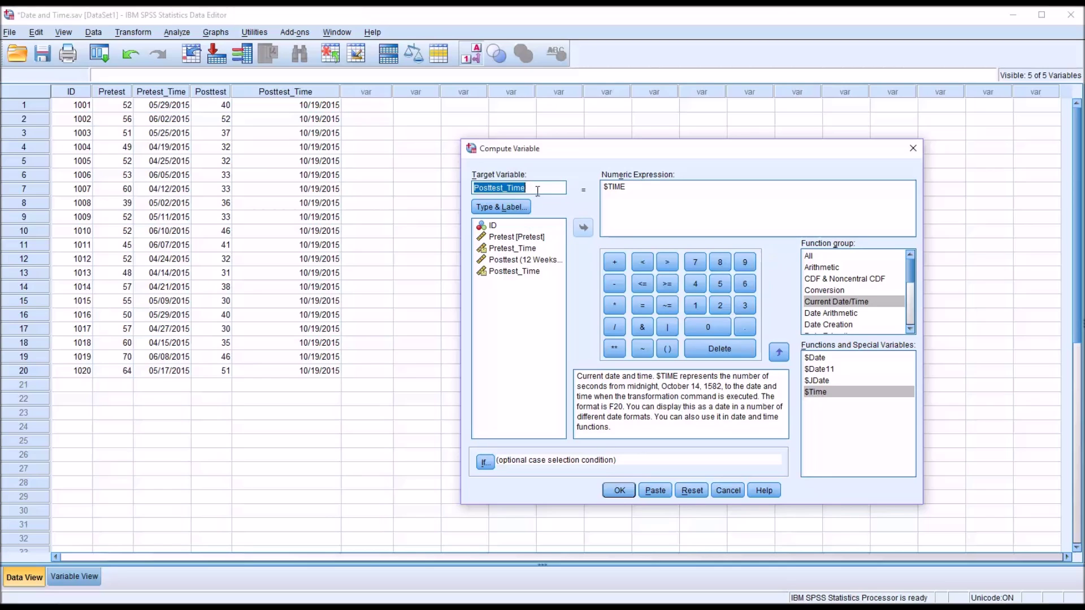
{"action": "left_click_drag", "start_coordinate": [531, 188], "coordinate": [475, 187]}
{"action": "key", "text": "BackSpace"}
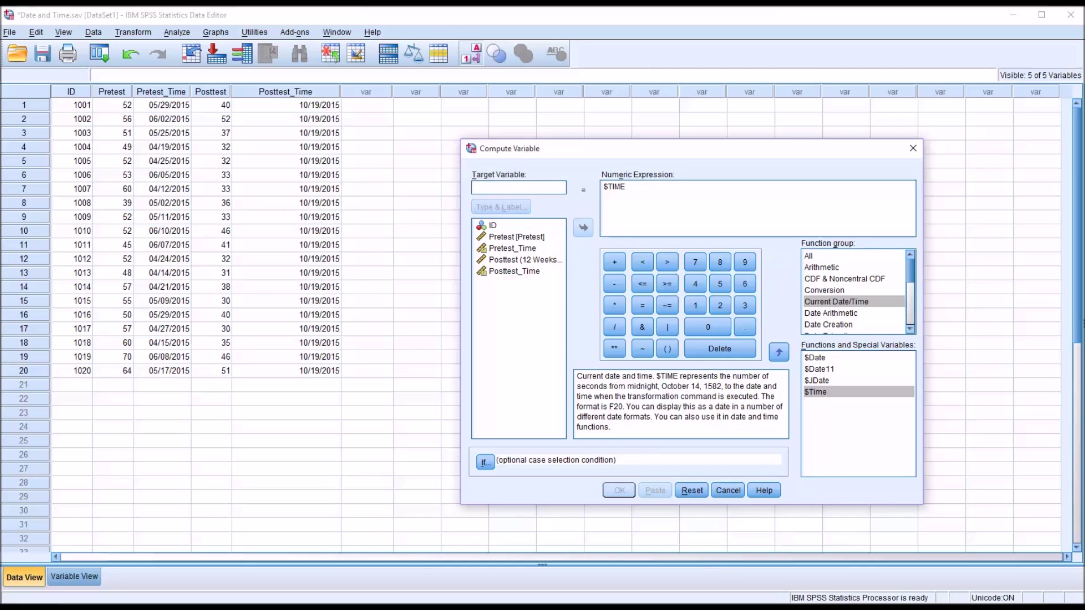
{"action": "type", "text": "Days"}
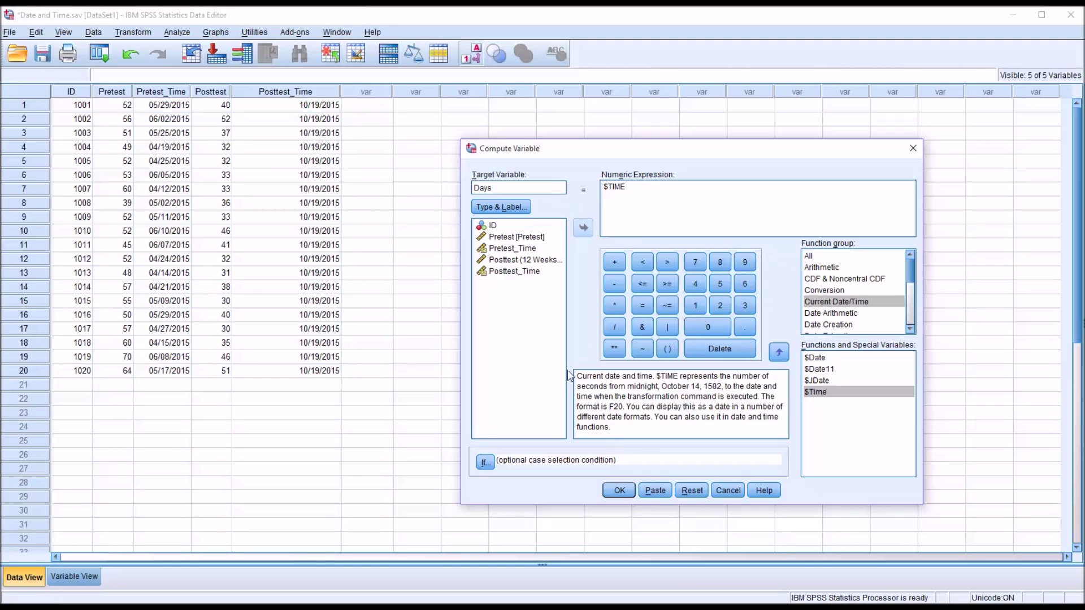
{"action": "left_click_drag", "start_coordinate": [628, 187], "coordinate": [606, 195]}
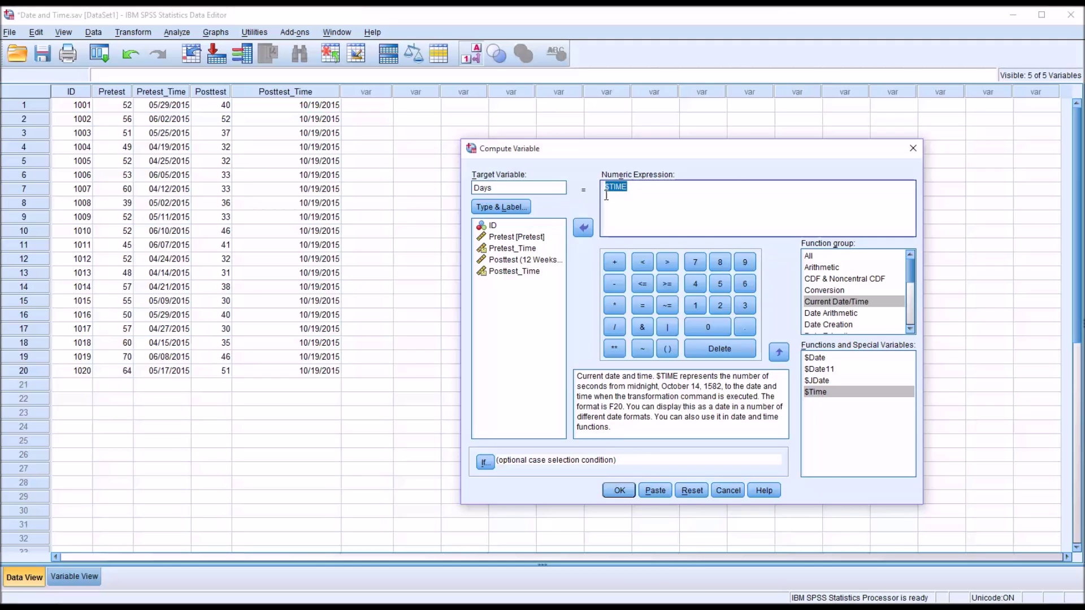
{"action": "key", "text": "Delete"}
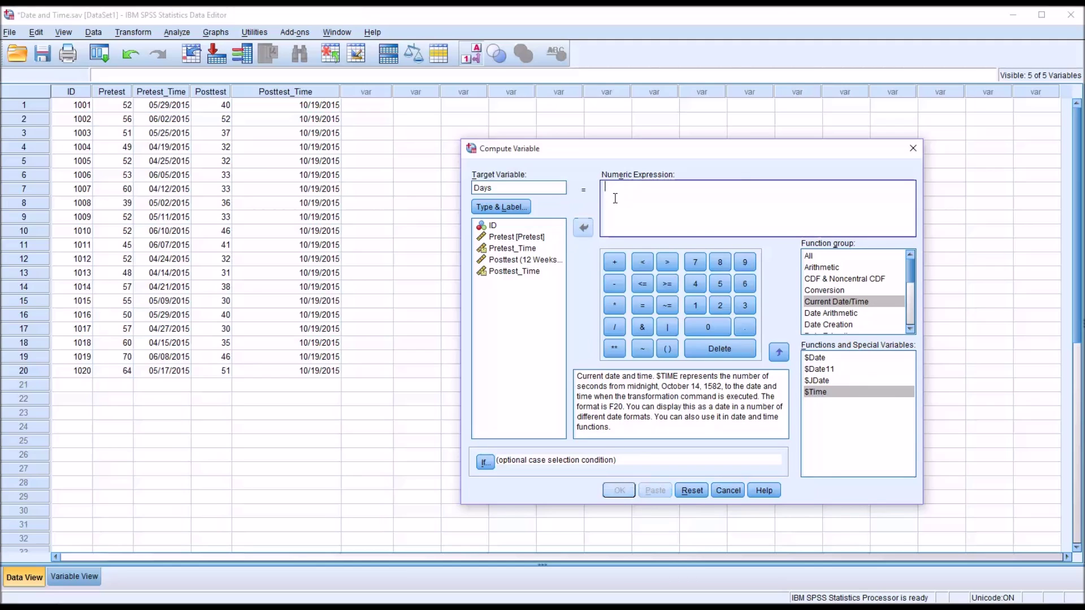
{"action": "left_click", "coordinate": [819, 314]}
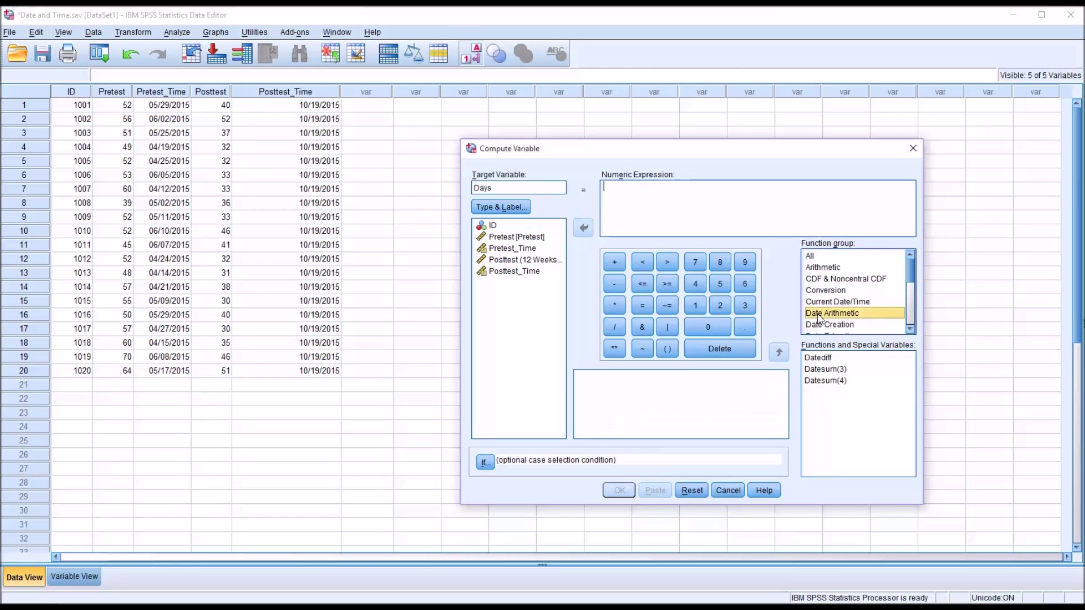
Step: Build DATEDIFF(Posttest_Time,Pretest_Time,"days") as the Days expression and run it
{"action": "double_click", "coordinate": [822, 359]}
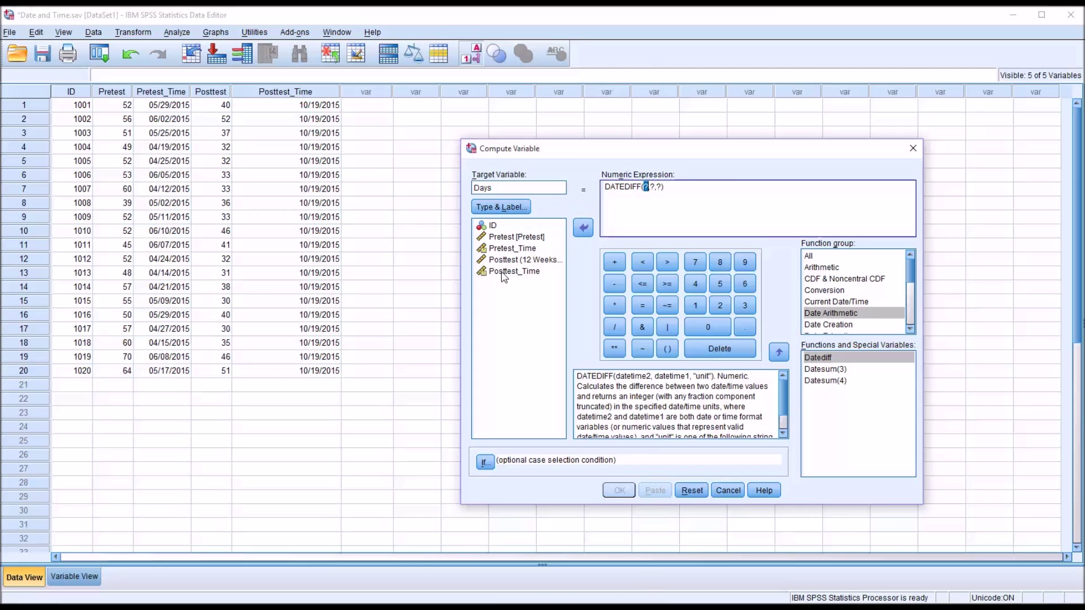
{"action": "left_click_drag", "start_coordinate": [502, 273], "coordinate": [647, 195]}
{"action": "key", "text": "Delete"}
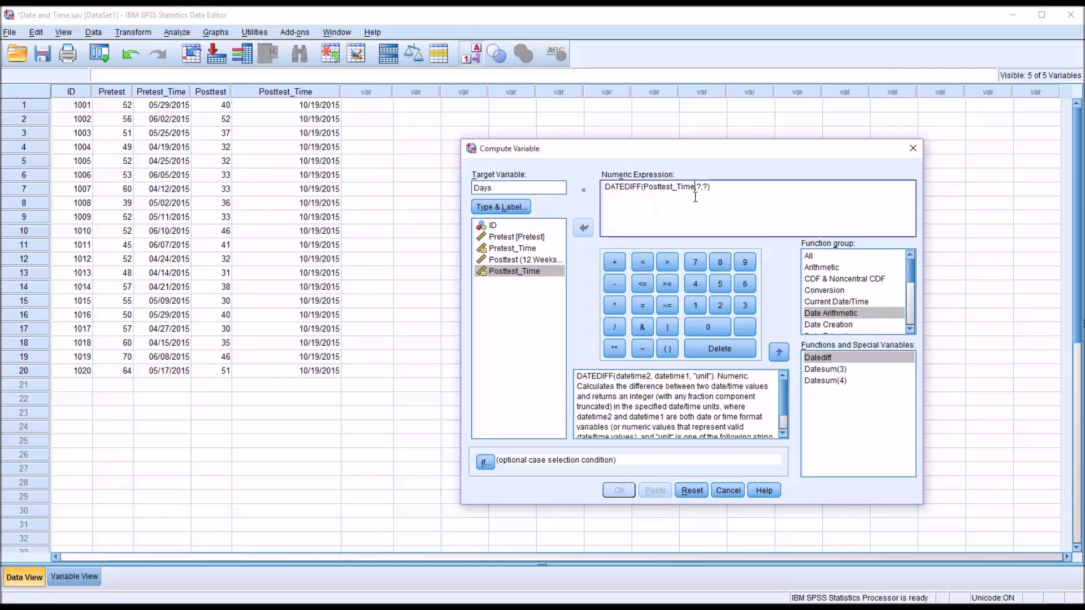
{"action": "left_click_drag", "start_coordinate": [511, 249], "coordinate": [699, 190]}
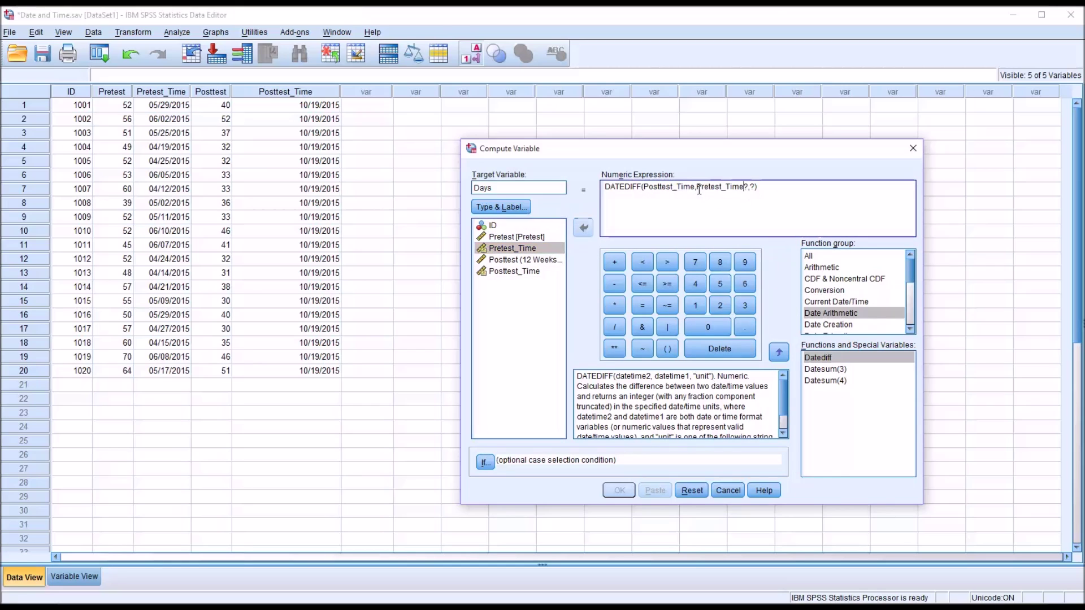
{"action": "key", "text": "Delete"}
{"action": "left_click_drag", "start_coordinate": [781, 392], "coordinate": [782, 410]}
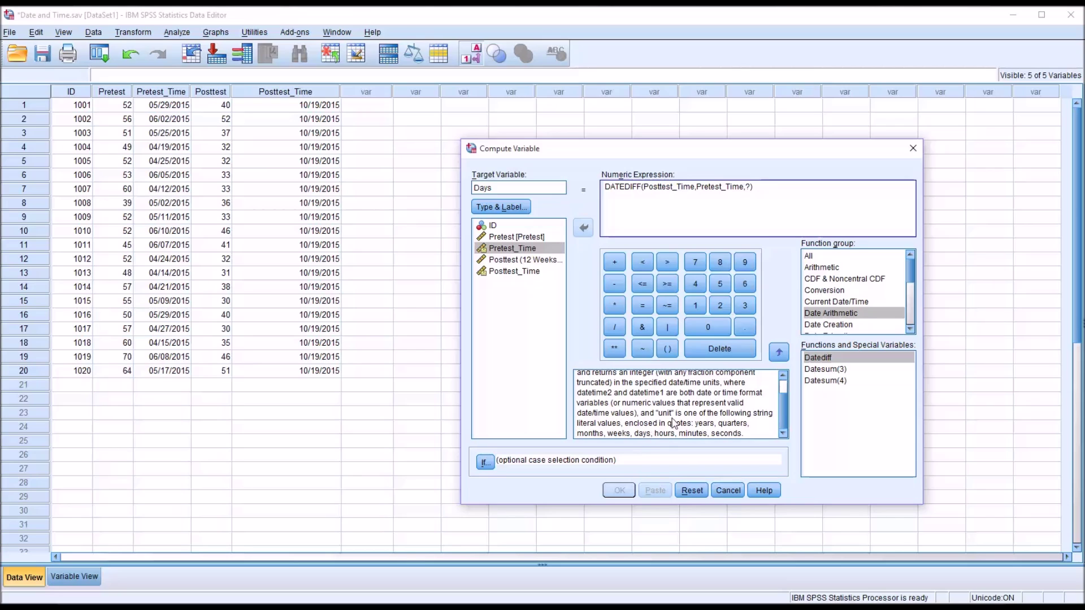
{"action": "double_click", "coordinate": [747, 187]}
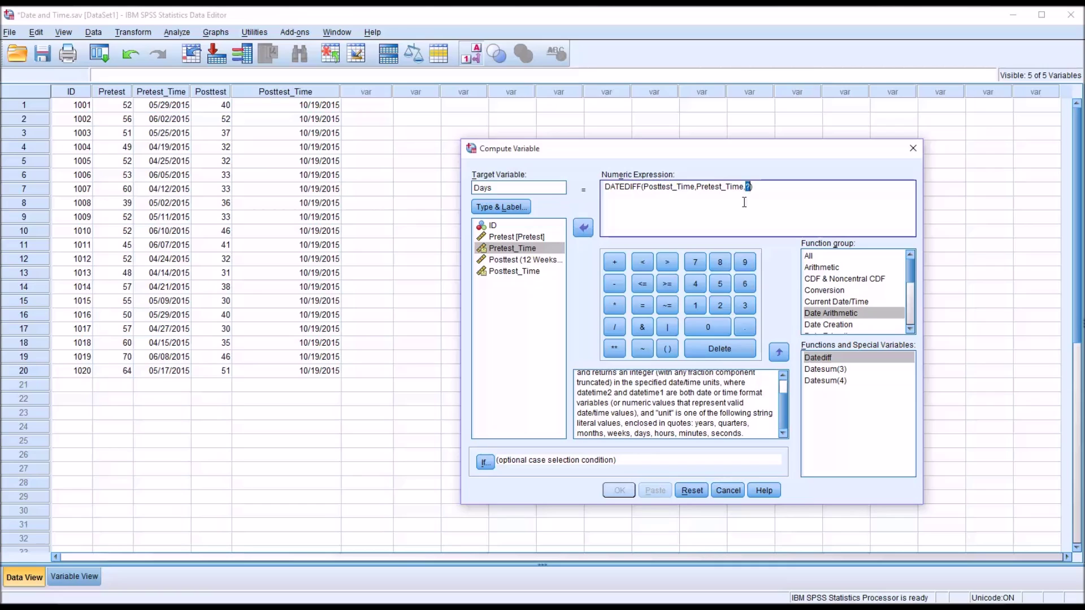
{"action": "type", "text": "\"days"}
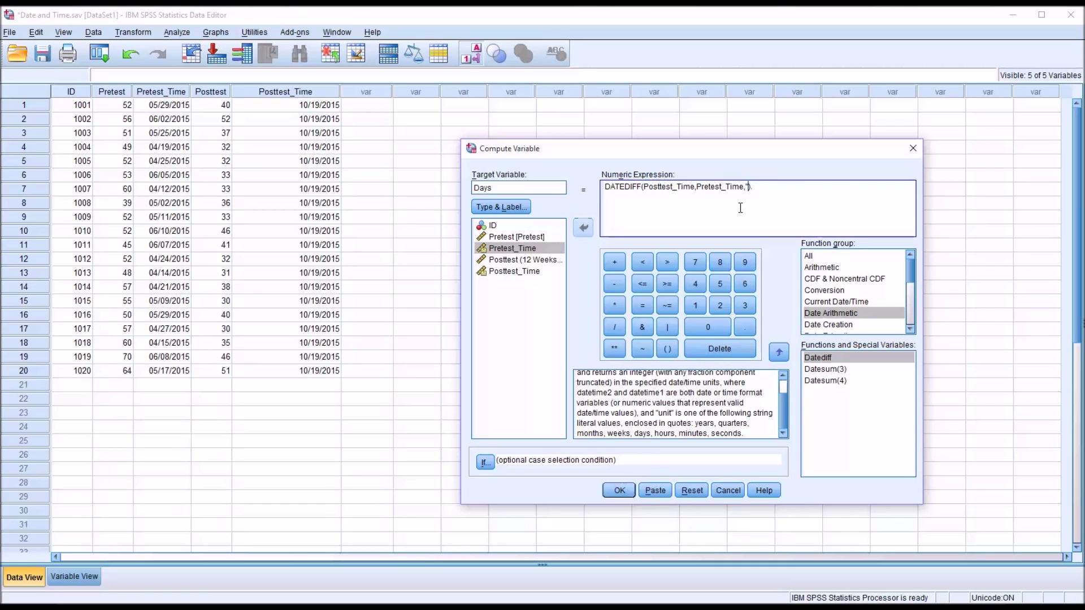
{"action": "type", "text": "\""}
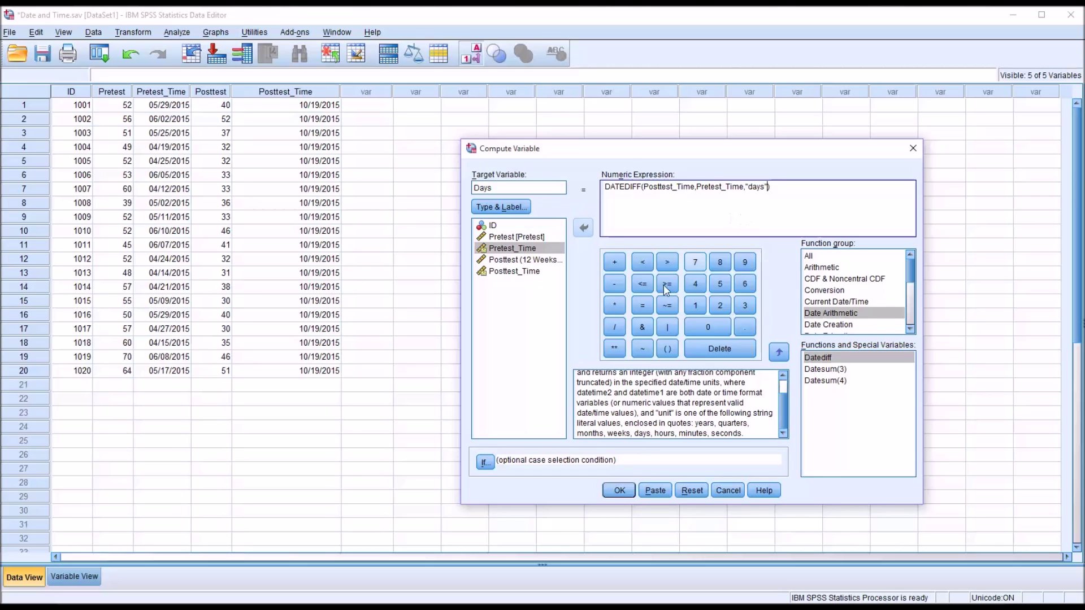
{"action": "left_click", "coordinate": [620, 491]}
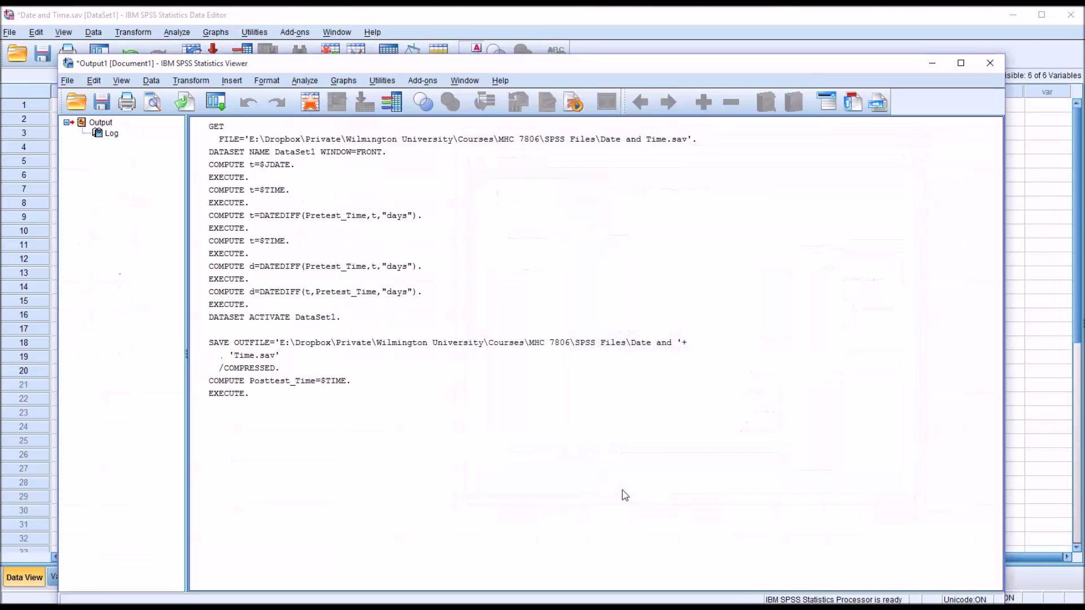
Step: Bring the Data Editor forward to see Days values such as 143.00
{"action": "left_click", "coordinate": [583, 29]}
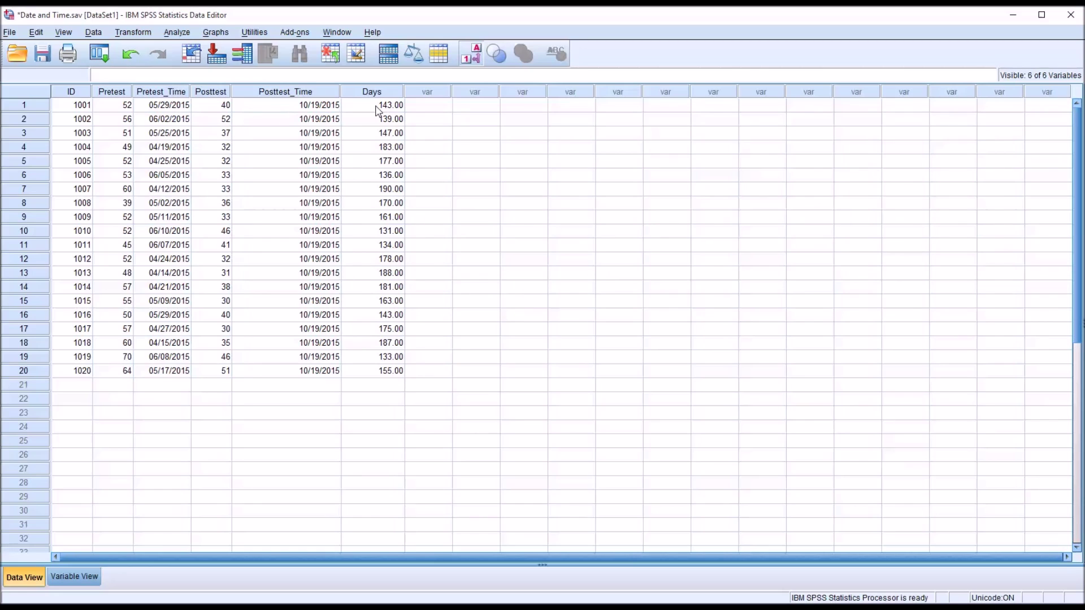
Step: Reopen Compute Variable with the Days DATEDIFF expression and read the Datediff help
{"action": "left_click", "coordinate": [139, 35]}
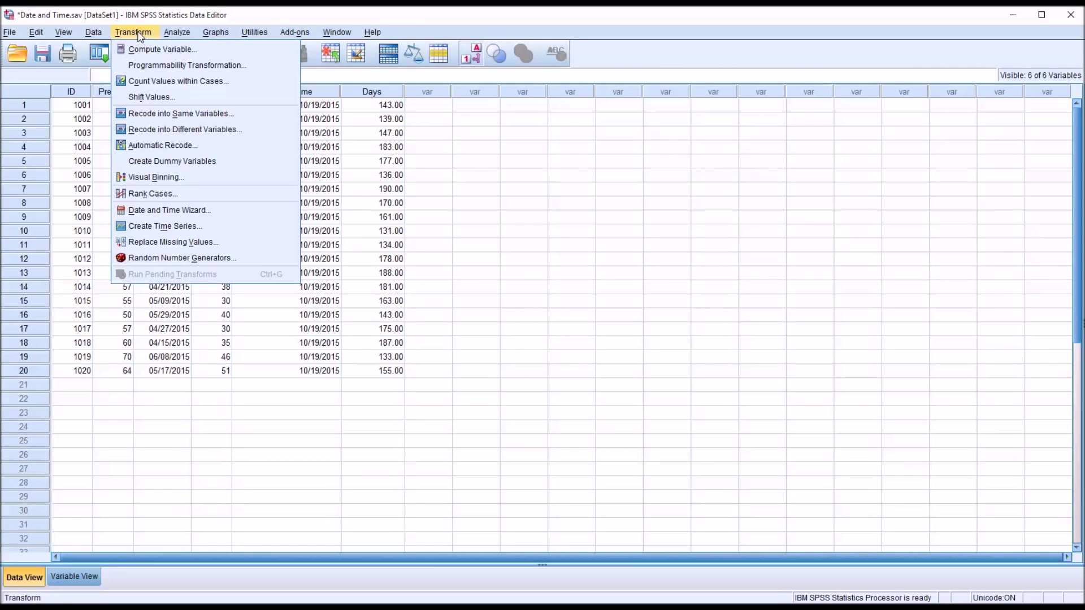
{"action": "left_click", "coordinate": [138, 49]}
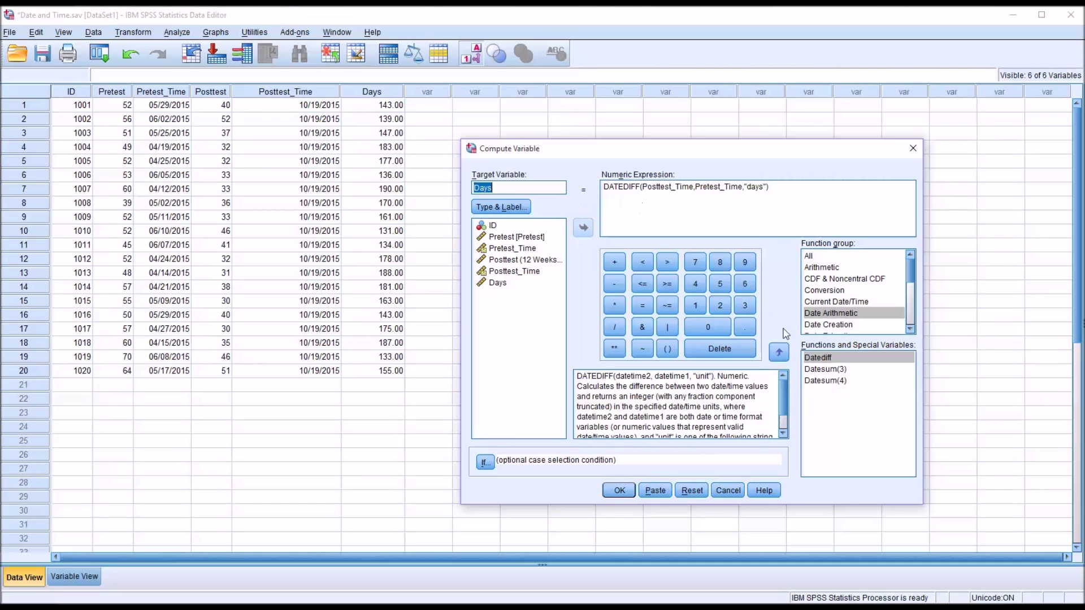
{"action": "scroll", "coordinate": [785, 394], "scroll_direction": "down", "scroll_amount": 1}
{"action": "scroll", "coordinate": [783, 388], "scroll_direction": "down", "scroll_amount": 1}
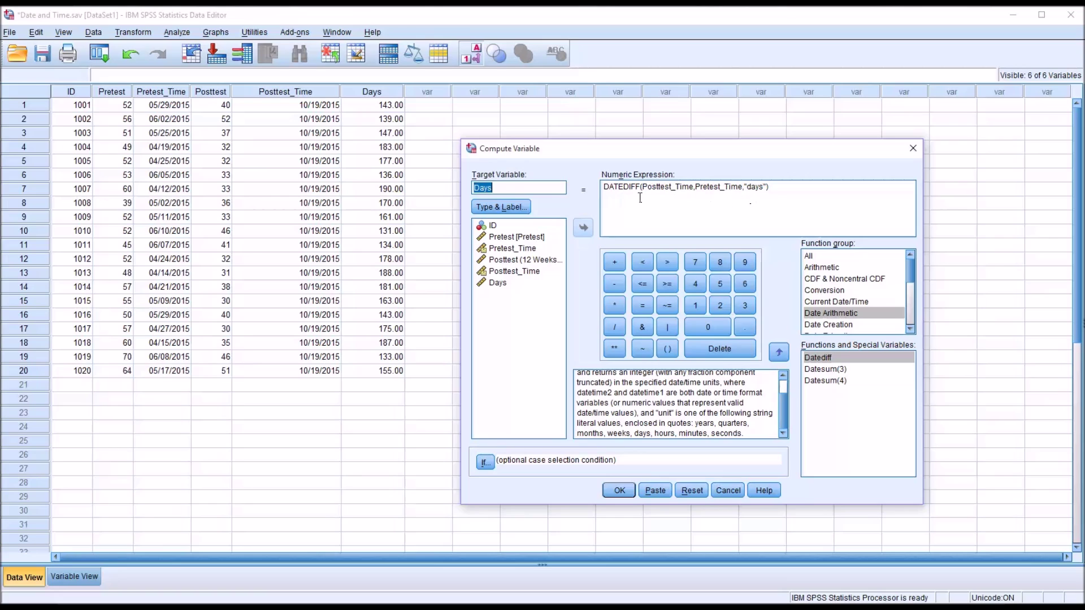
{"action": "left_click_drag", "start_coordinate": [502, 187], "coordinate": [470, 194]}
Step: Set the target variable to Hours and change the DATEDIFF unit from "days" to "hours"
{"action": "type", "text": "Hours"}
{"action": "left_click_drag", "start_coordinate": [748, 187], "coordinate": [762, 192]}
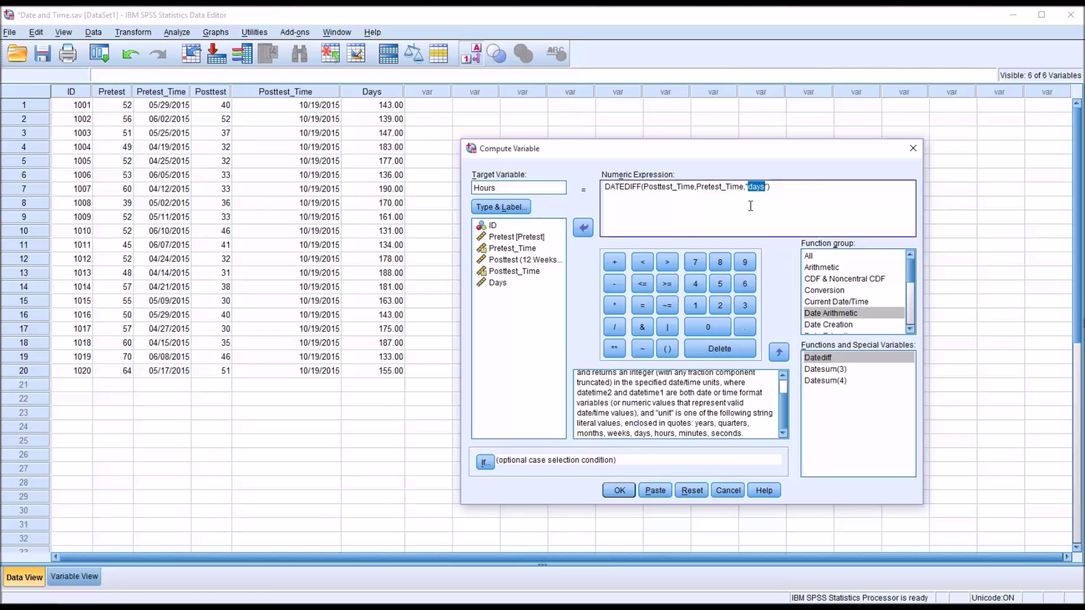
{"action": "type", "text": "hour"}
Step: Run the Hours computation and view the new Hours column in the Data Editor
{"action": "left_click", "coordinate": [622, 492]}
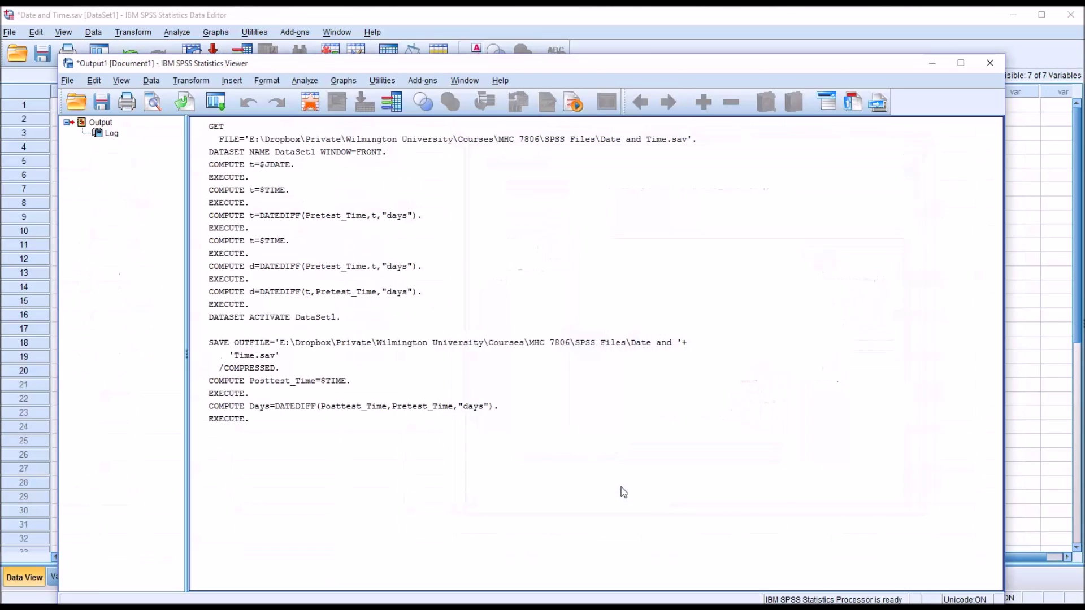
{"action": "left_click", "coordinate": [636, 28]}
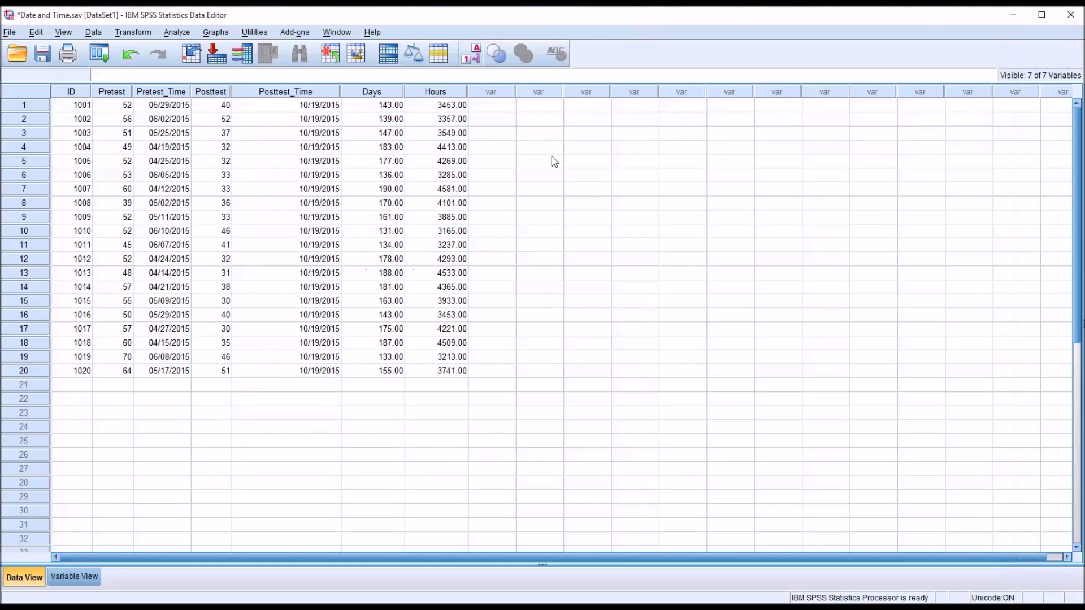
{"action": "left_click", "coordinate": [442, 109]}
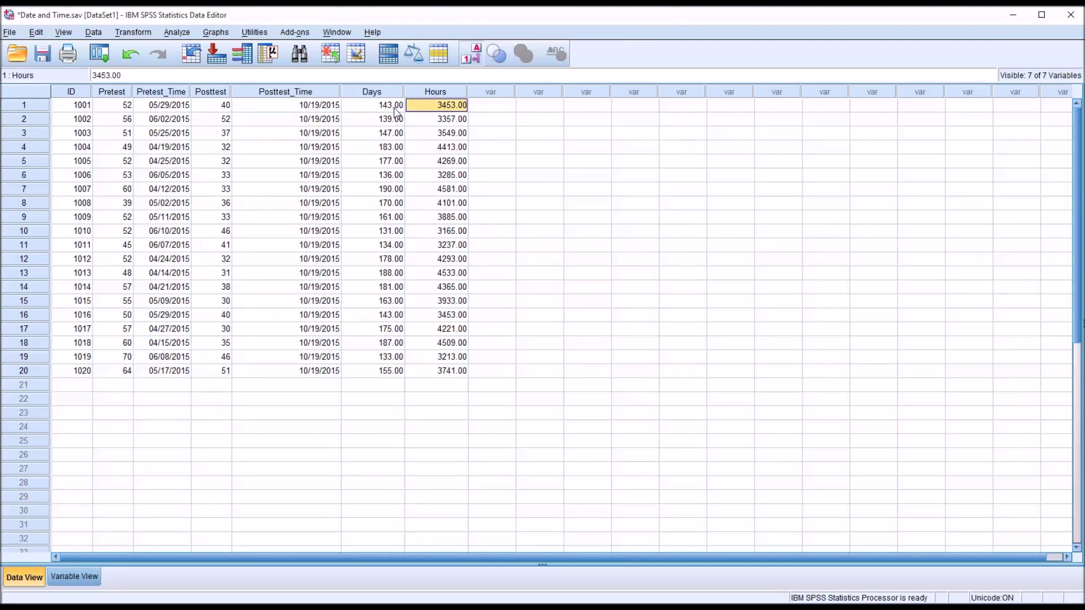
Step: Compare the first case's Hours value (3453.00) with its Days value
{"action": "left_click", "coordinate": [373, 109]}
{"action": "left_click", "coordinate": [443, 105]}
{"action": "left_click", "coordinate": [444, 96]}
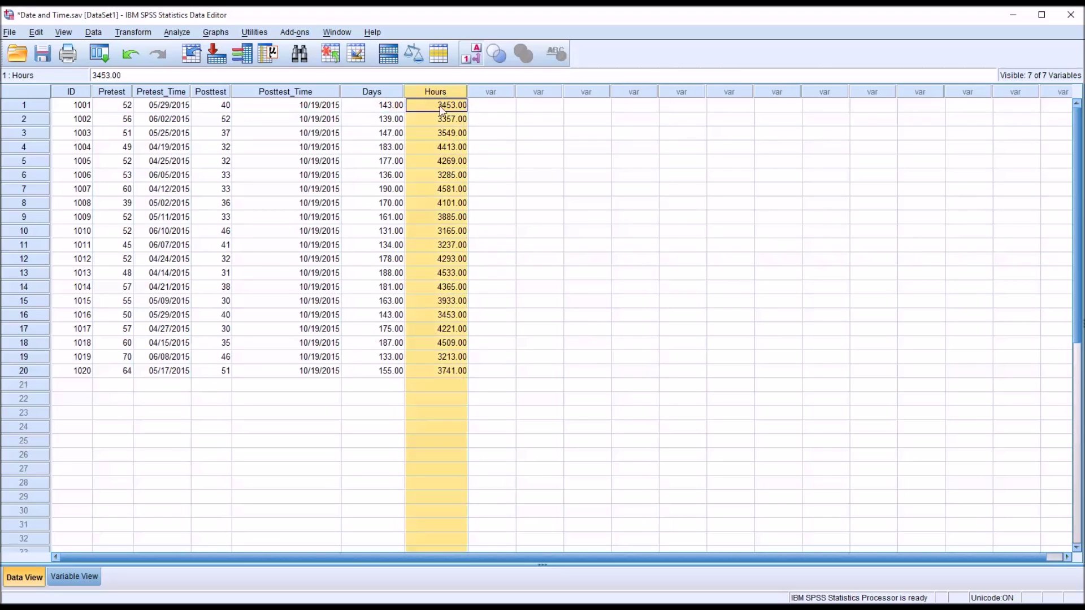
{"action": "left_click", "coordinate": [436, 108]}
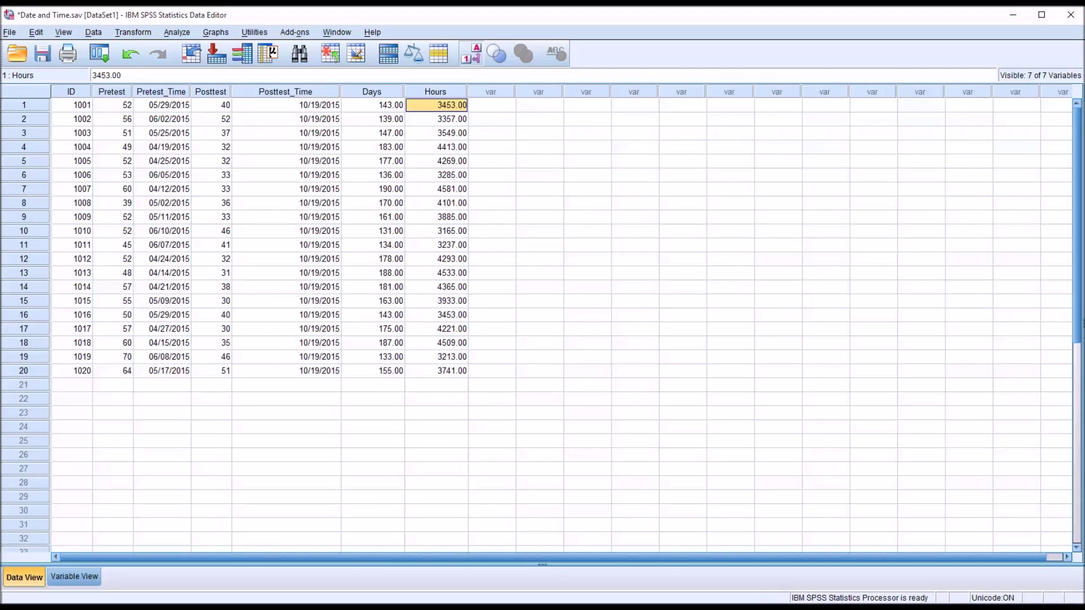